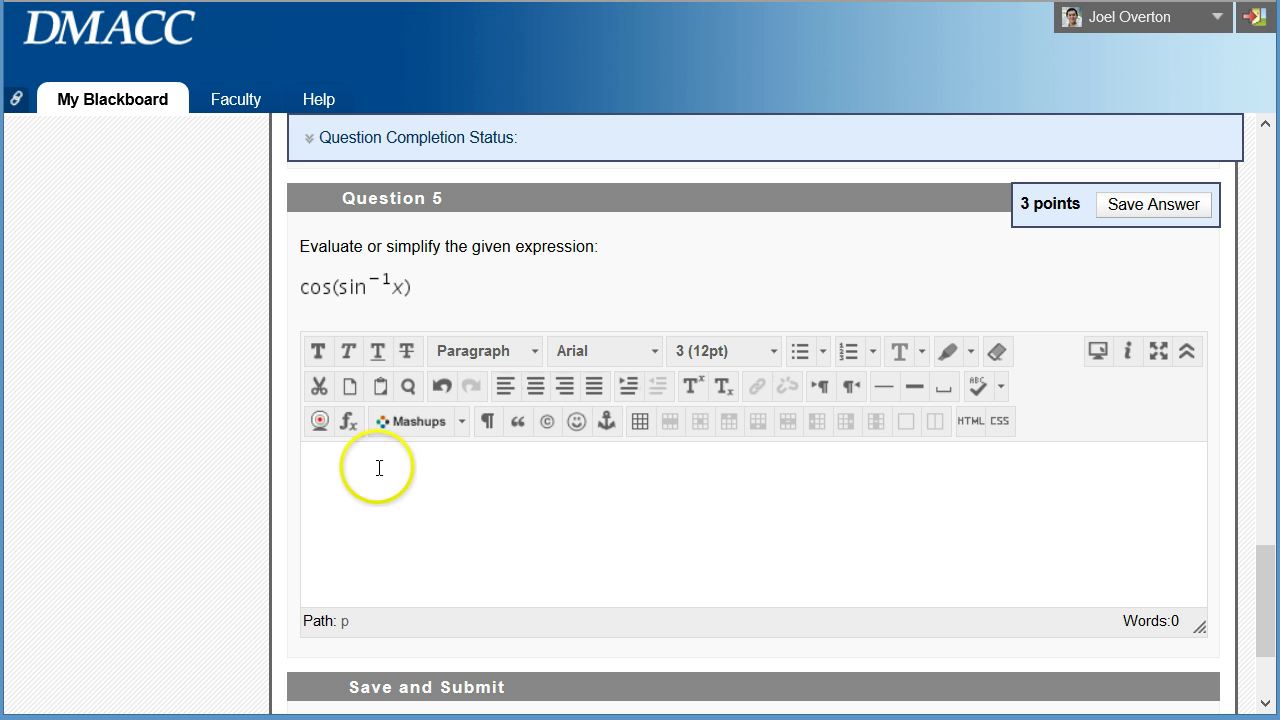
- Launch the WIRIS math editor from the Question 5 answer toolbar
{"action": "left_click", "coordinate": [348, 422]}
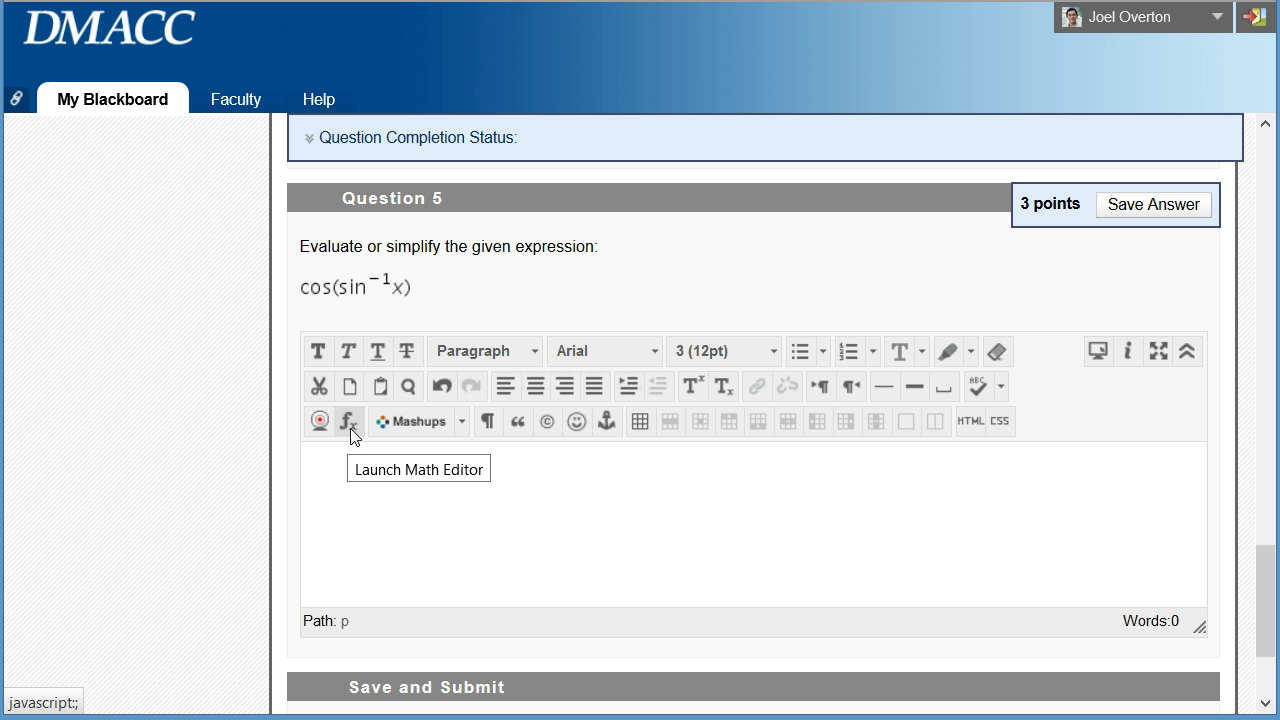
{"action": "left_click", "coordinate": [349, 424]}
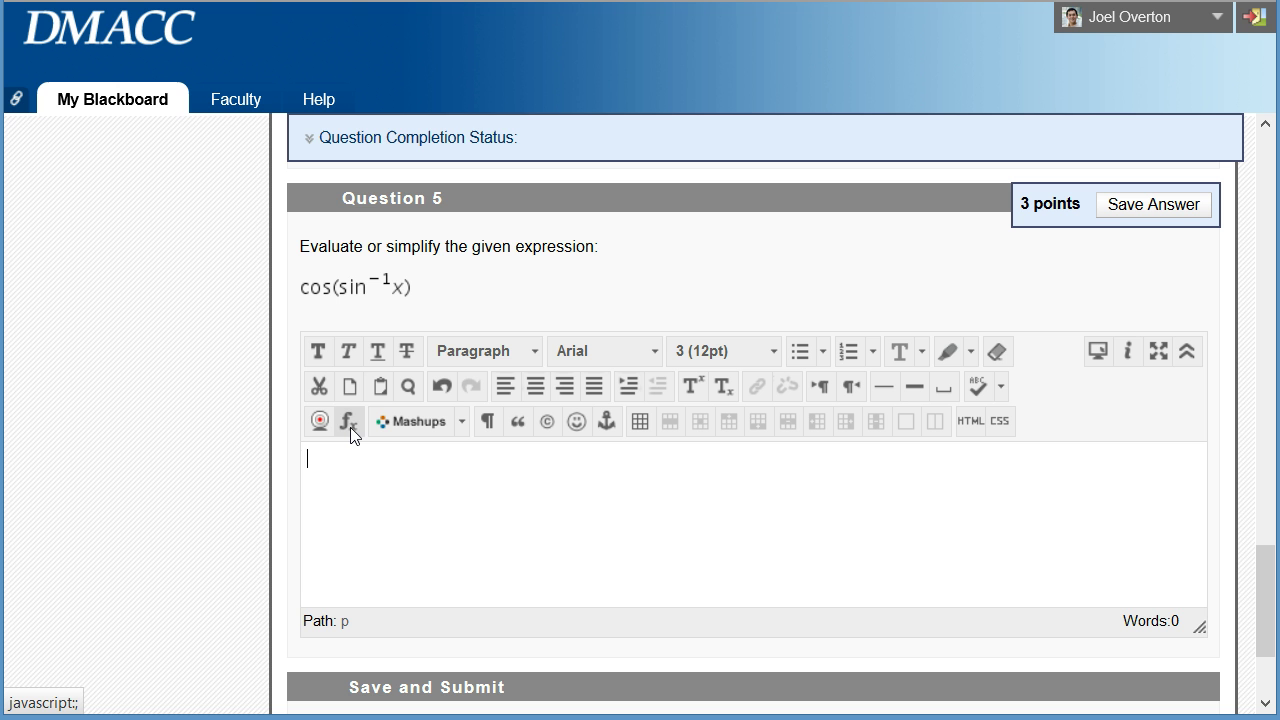
{"action": "left_click", "coordinate": [350, 425]}
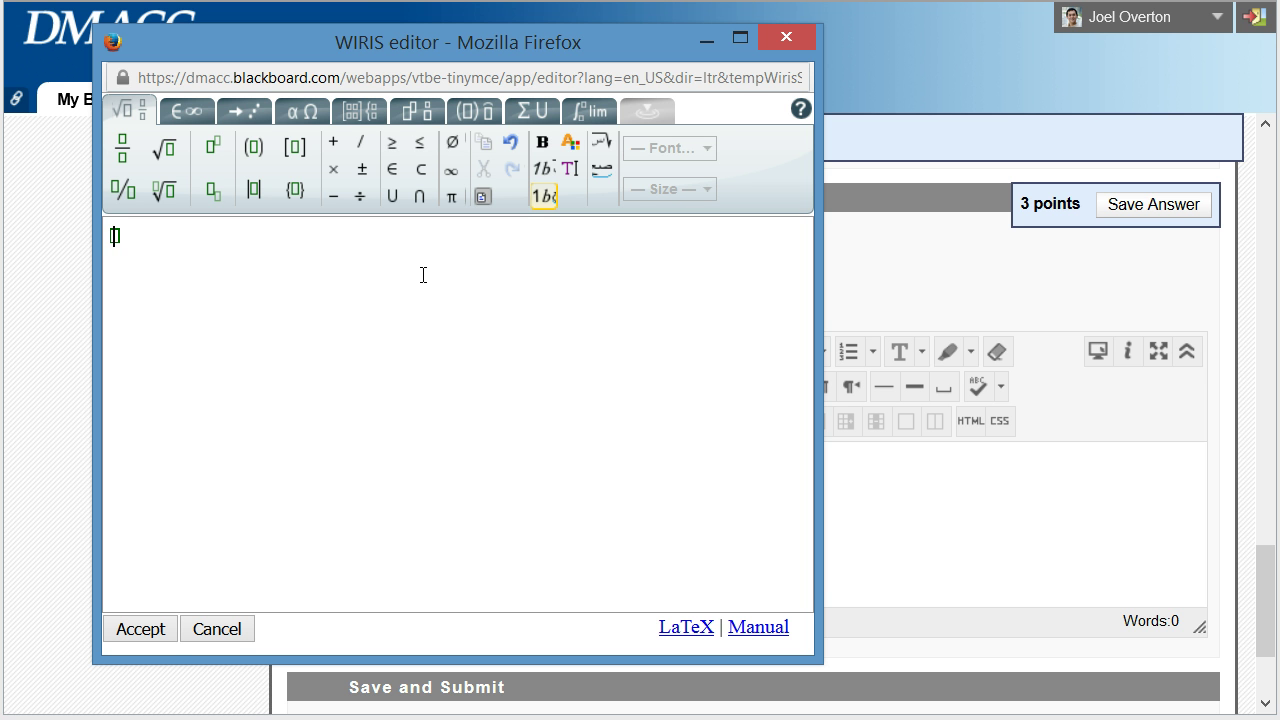
- Enter cos(sin⁻¹x), with -1 as a superscript on sin
{"action": "type", "text": "cos"}
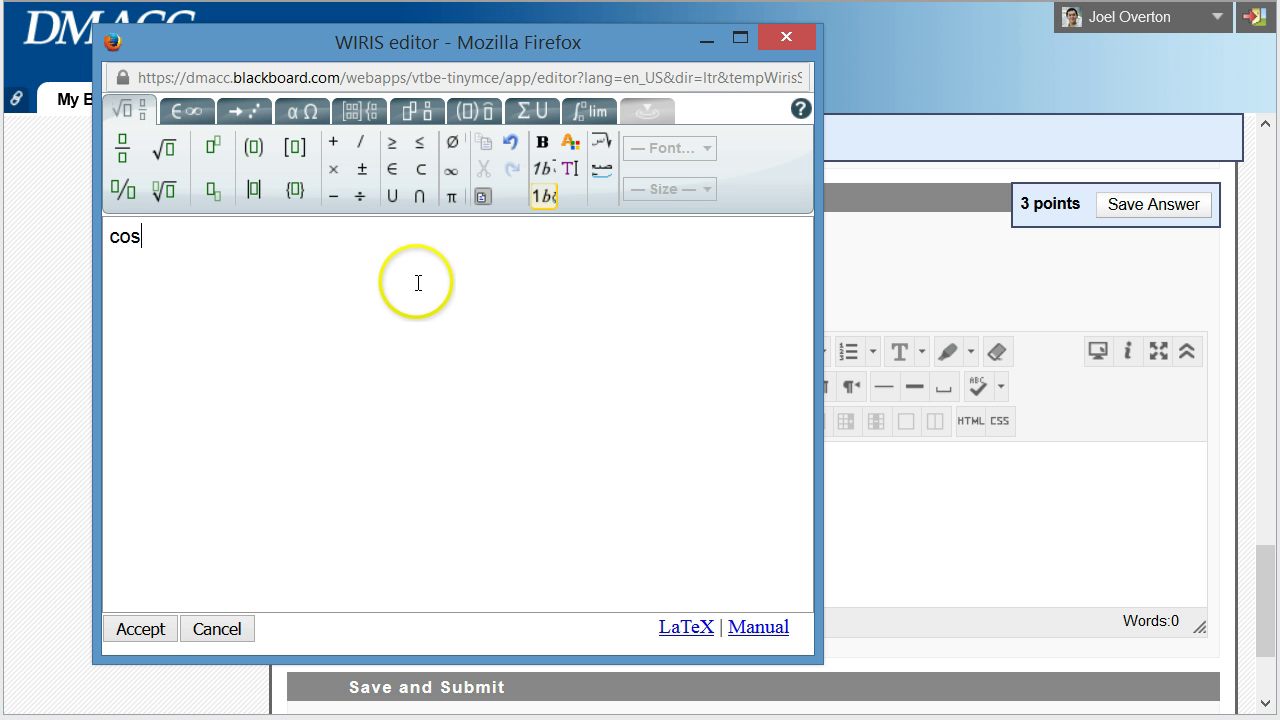
{"action": "type", "text": "(sin"}
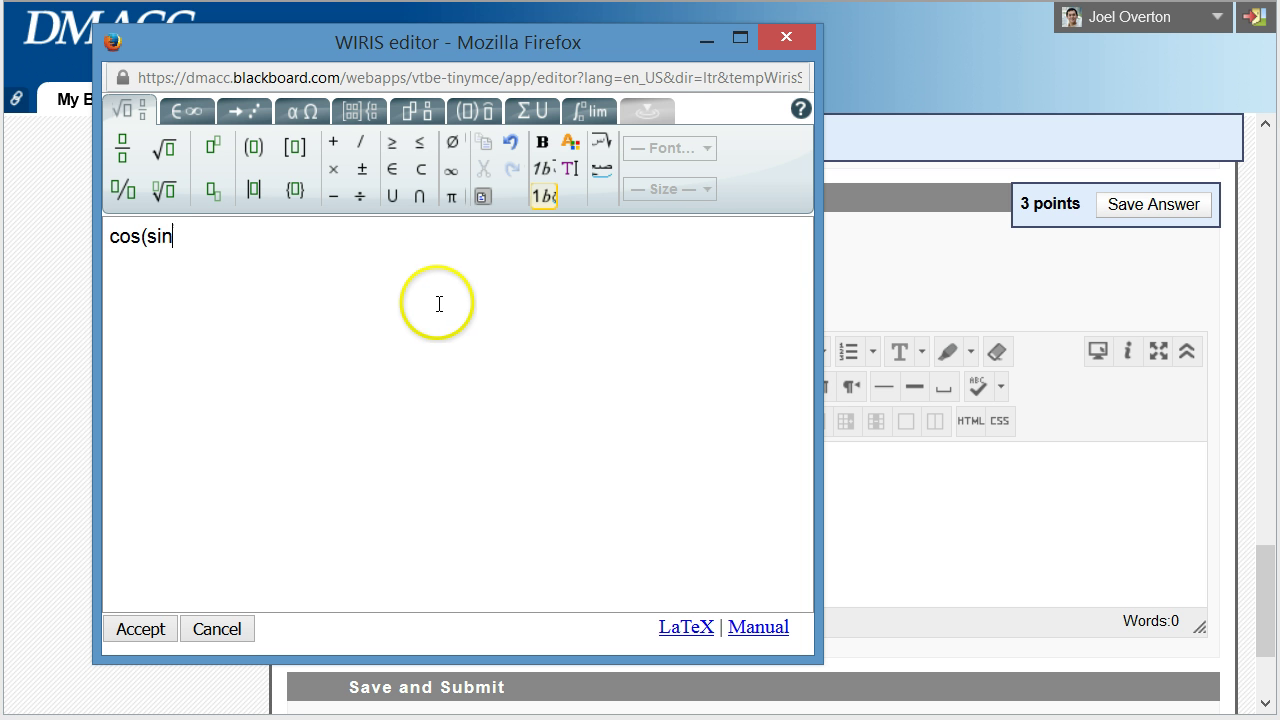
{"action": "left_click", "coordinate": [213, 160]}
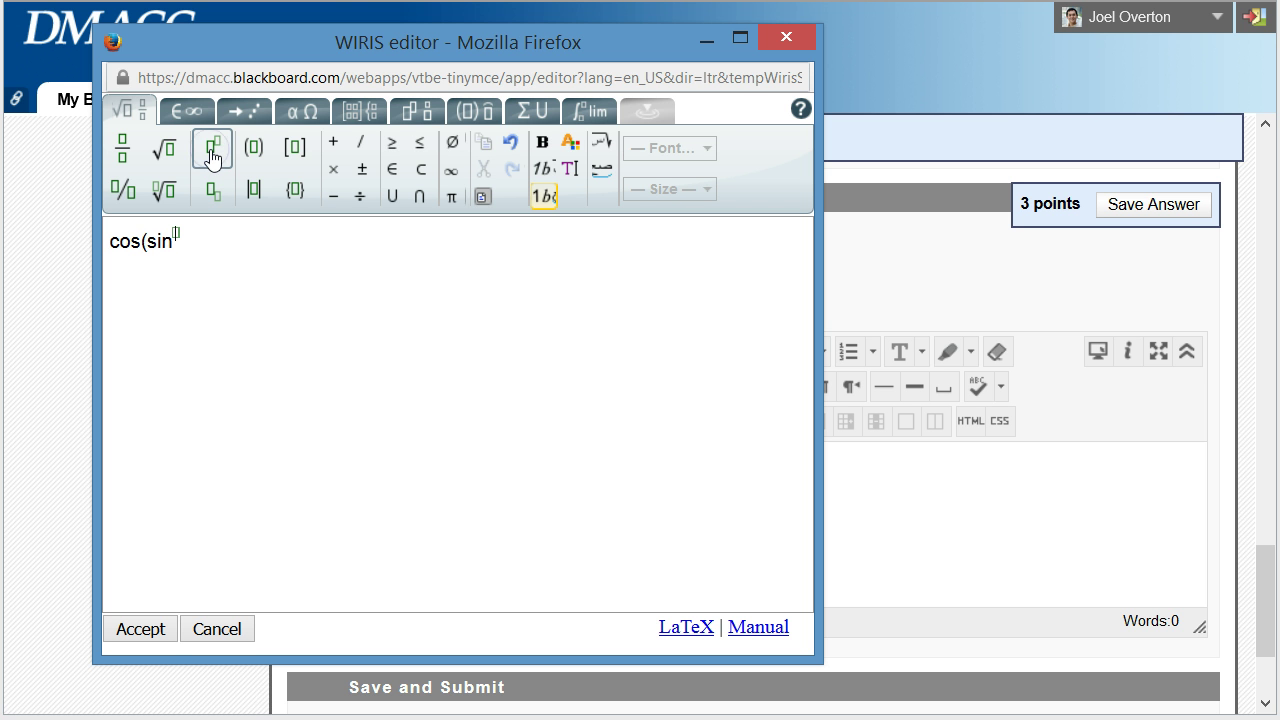
{"action": "type", "text": "-1"}
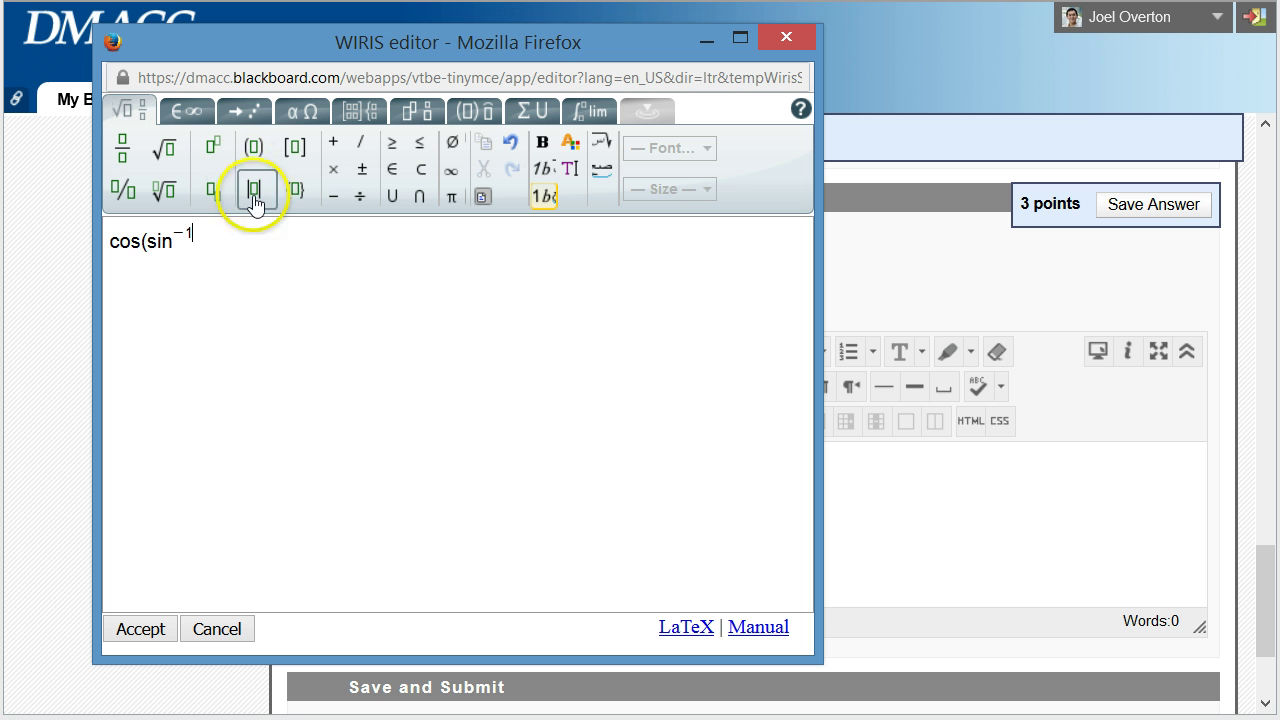
{"action": "left_click", "coordinate": [266, 287]}
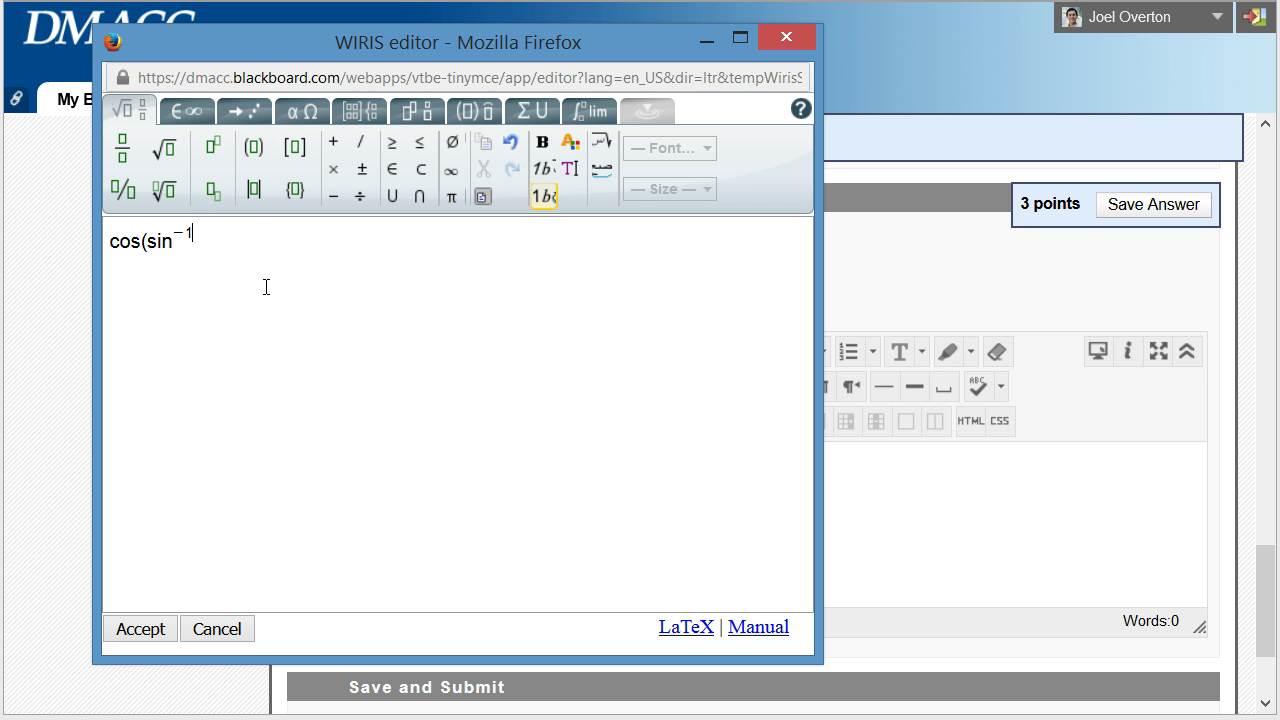
{"action": "left_click", "coordinate": [238, 282]}
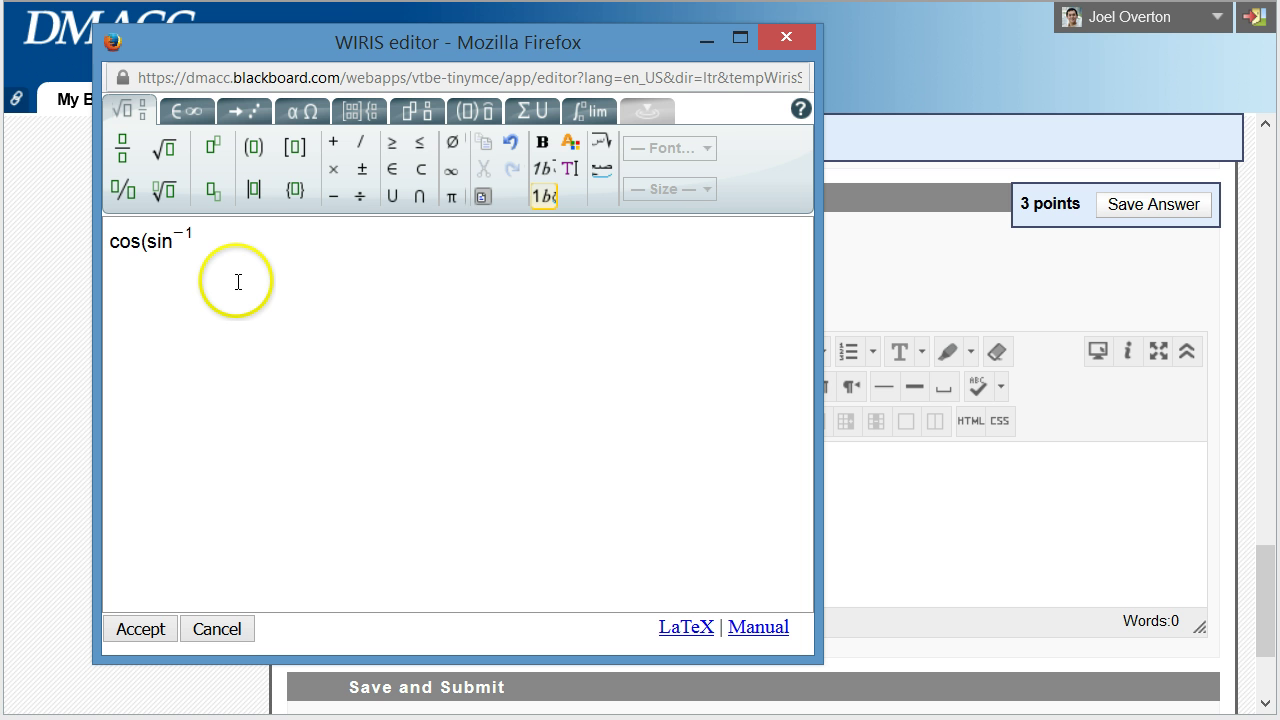
{"action": "type", "text": "x)"}
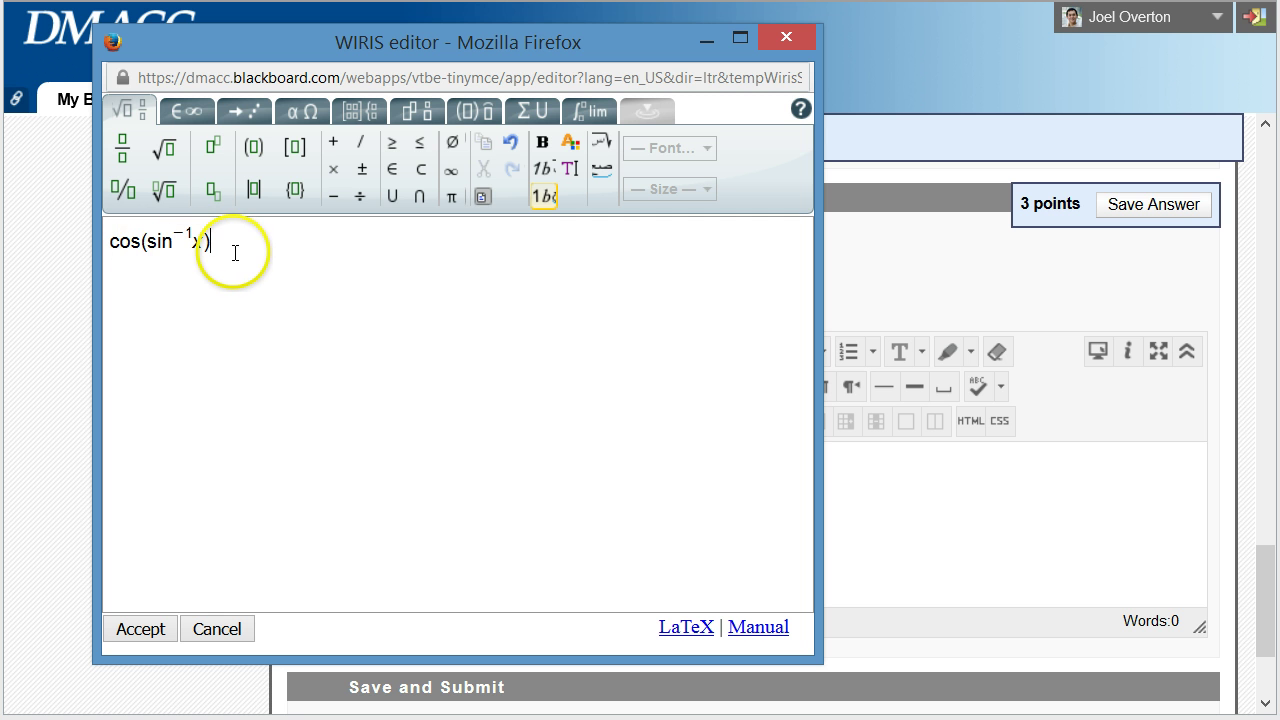
- Add '= cos' after it to begin the right-hand side
{"action": "type", "text": "="}
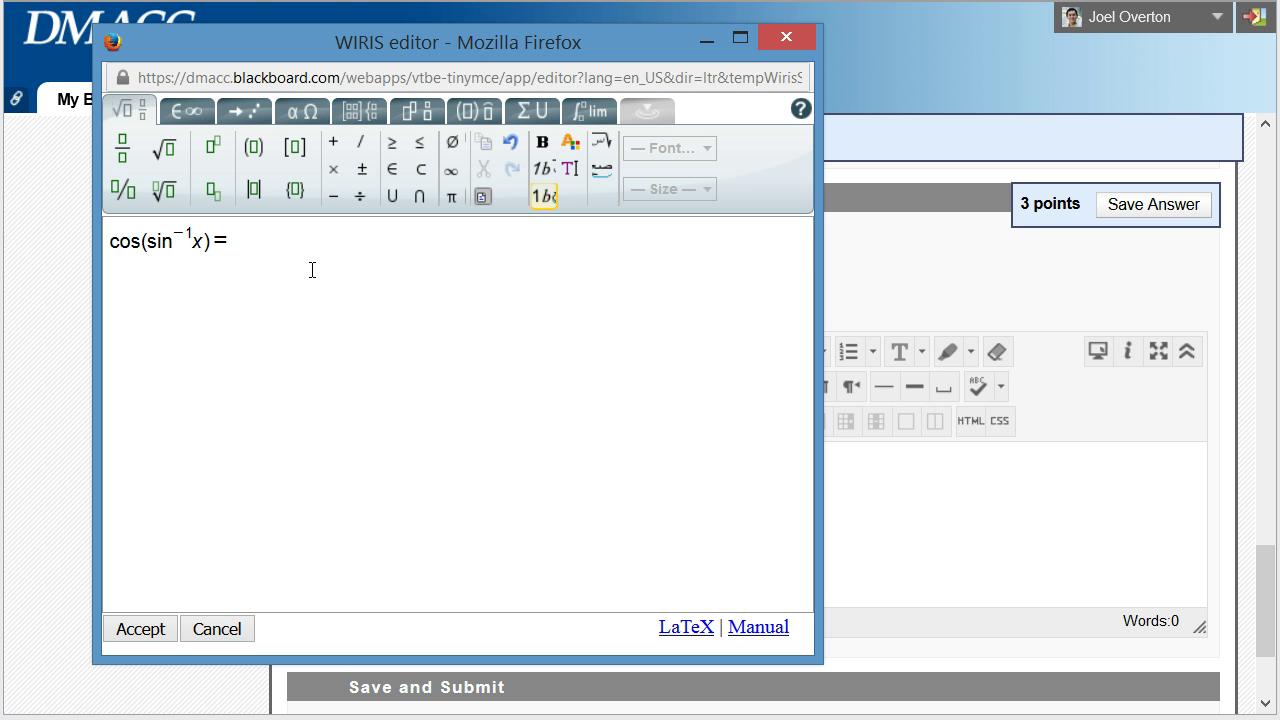
{"action": "left_click", "coordinate": [312, 269]}
{"action": "left_click", "coordinate": [304, 260]}
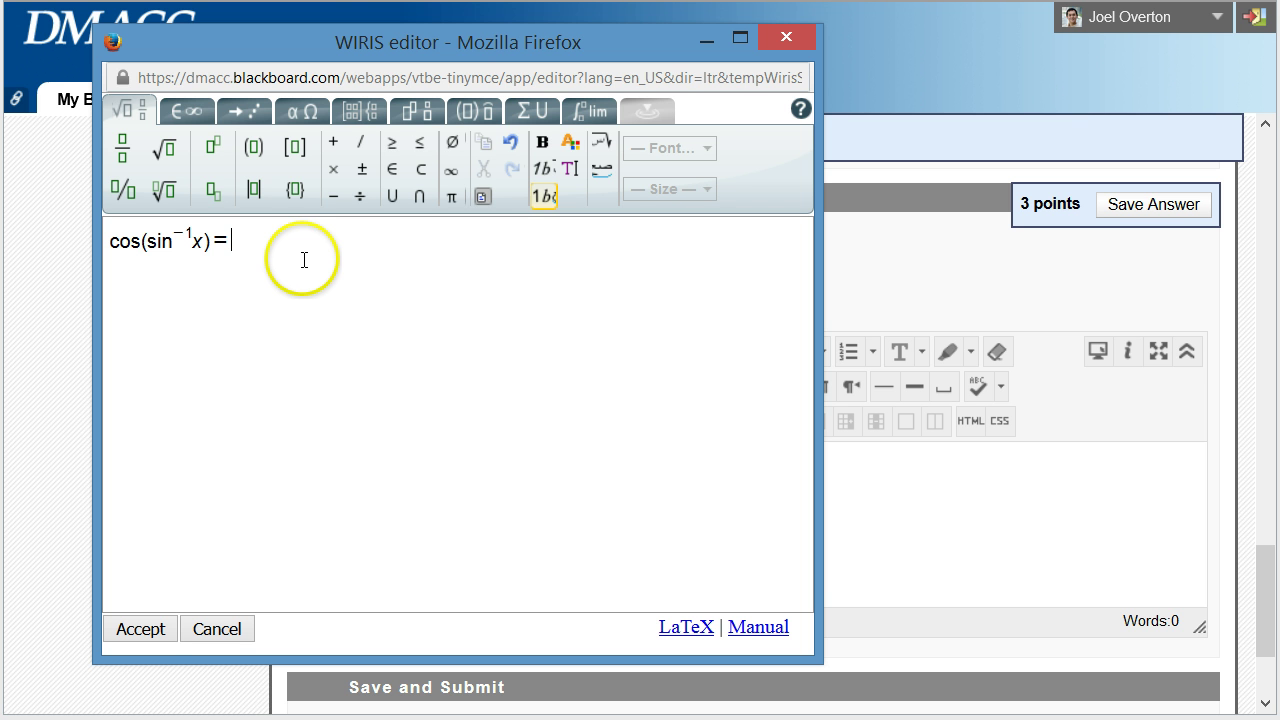
{"action": "left_click", "coordinate": [288, 254]}
{"action": "type", "text": "cos"}
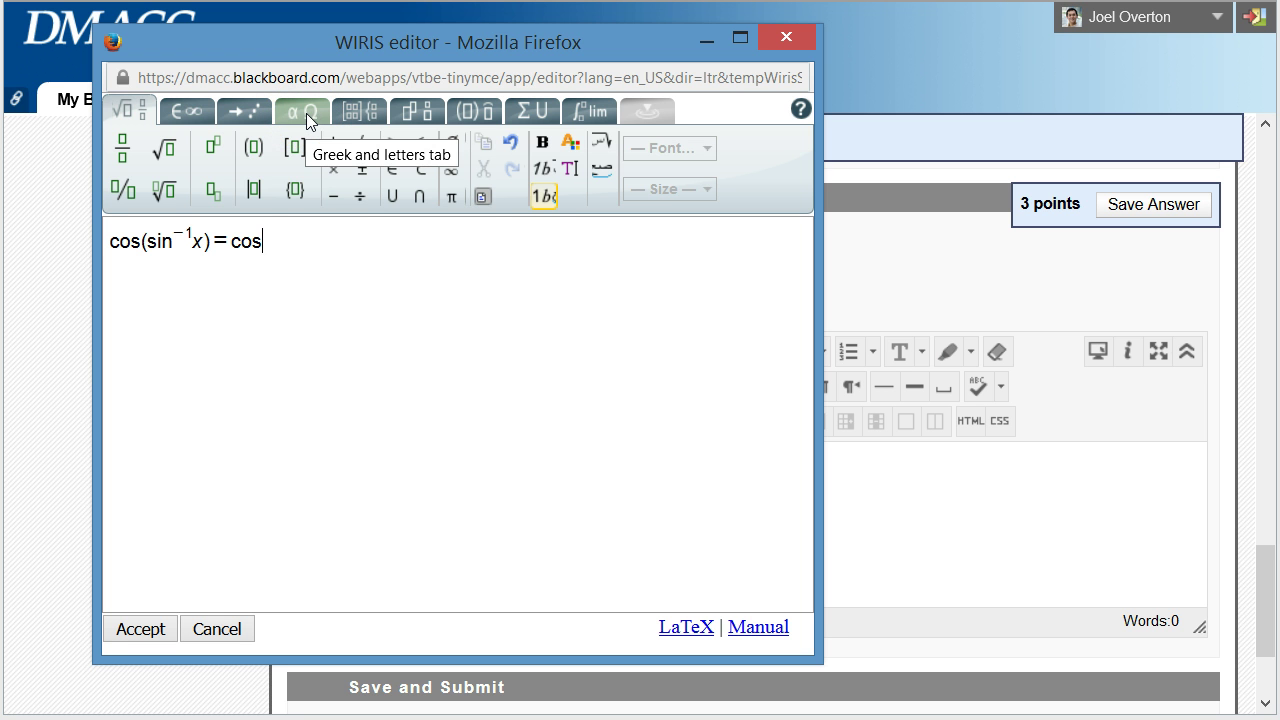
- Append θ from the Greek symbols to cos, then start a second line with '='
{"action": "left_click", "coordinate": [307, 121]}
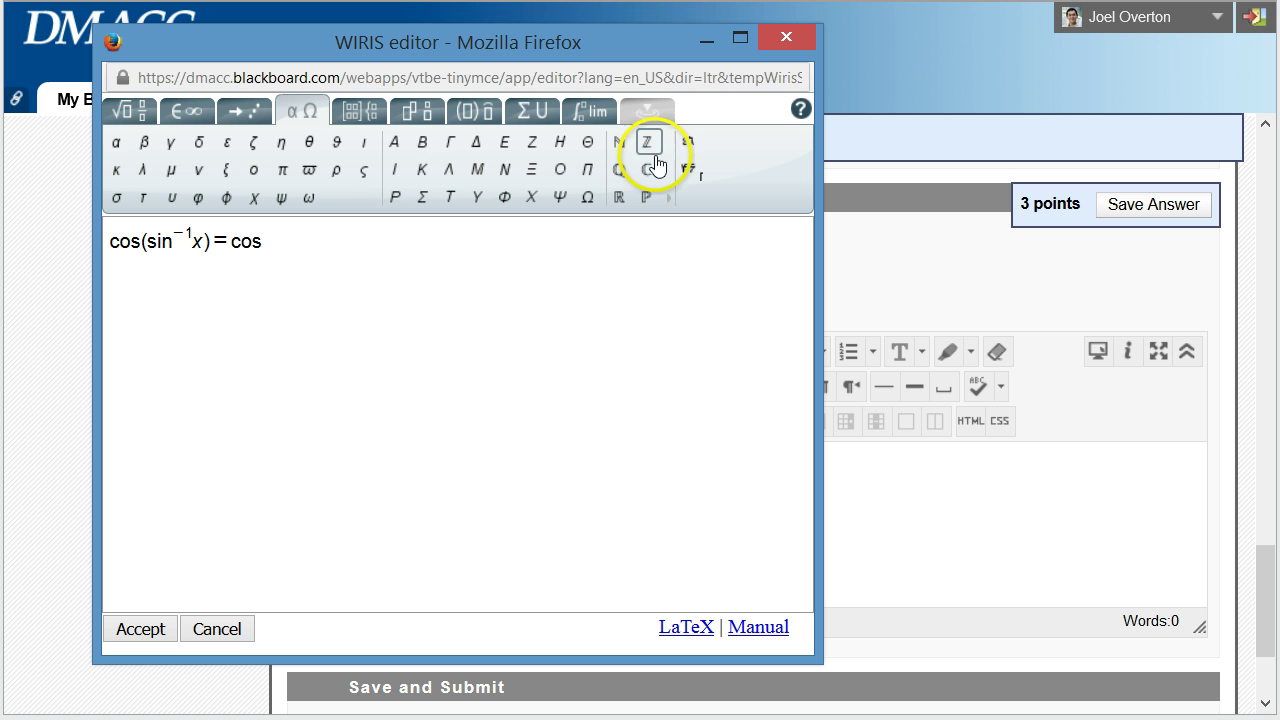
{"action": "left_click", "coordinate": [311, 145]}
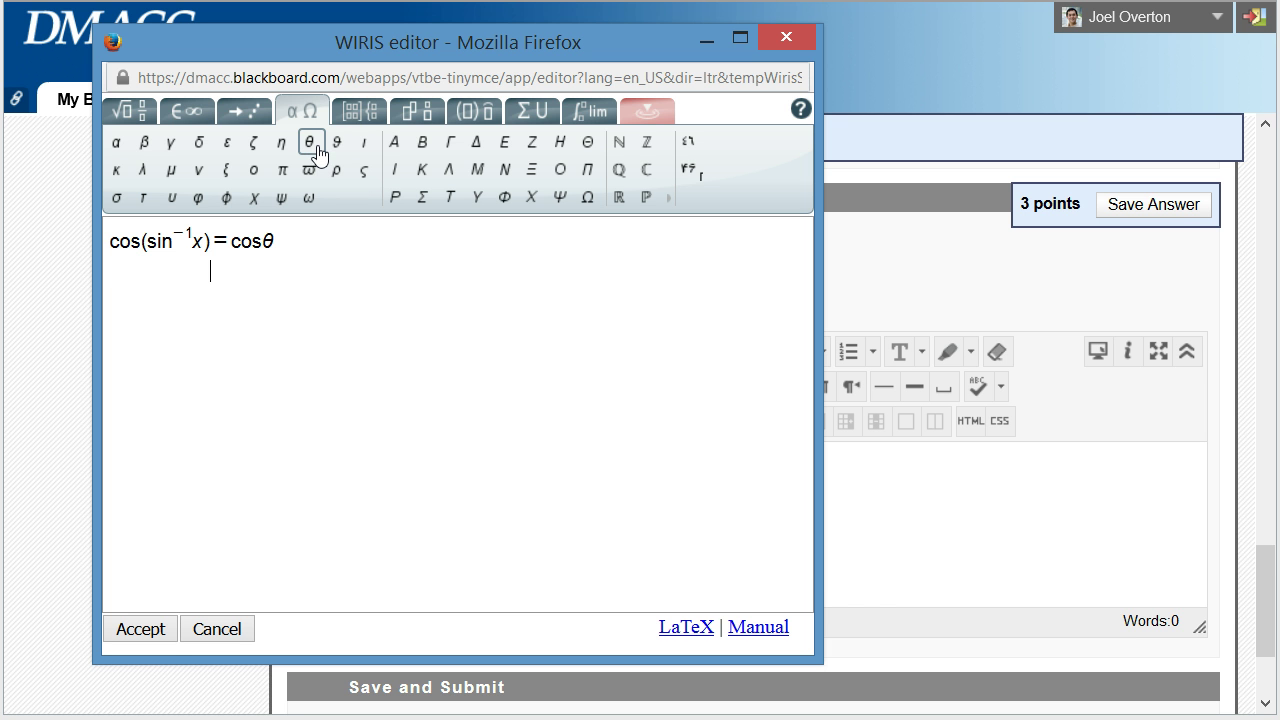
{"action": "type", "text": "="}
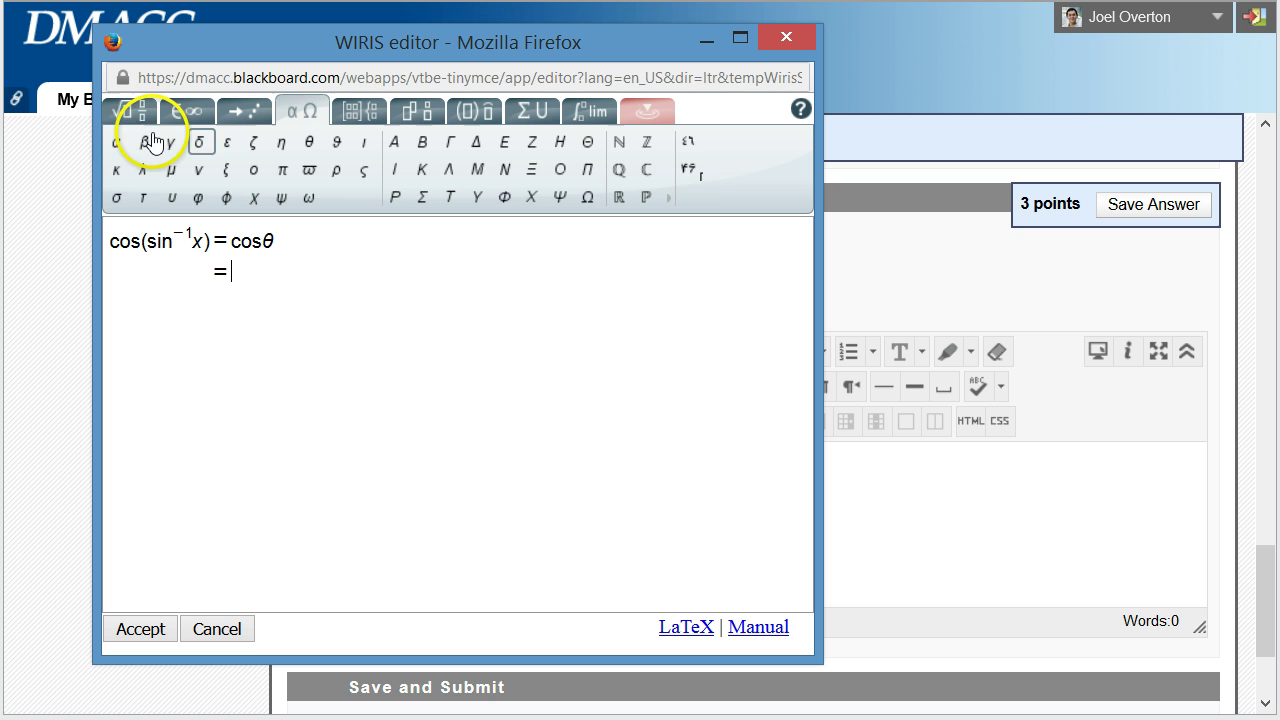
{"action": "left_click", "coordinate": [124, 112]}
{"action": "left_click", "coordinate": [300, 306]}
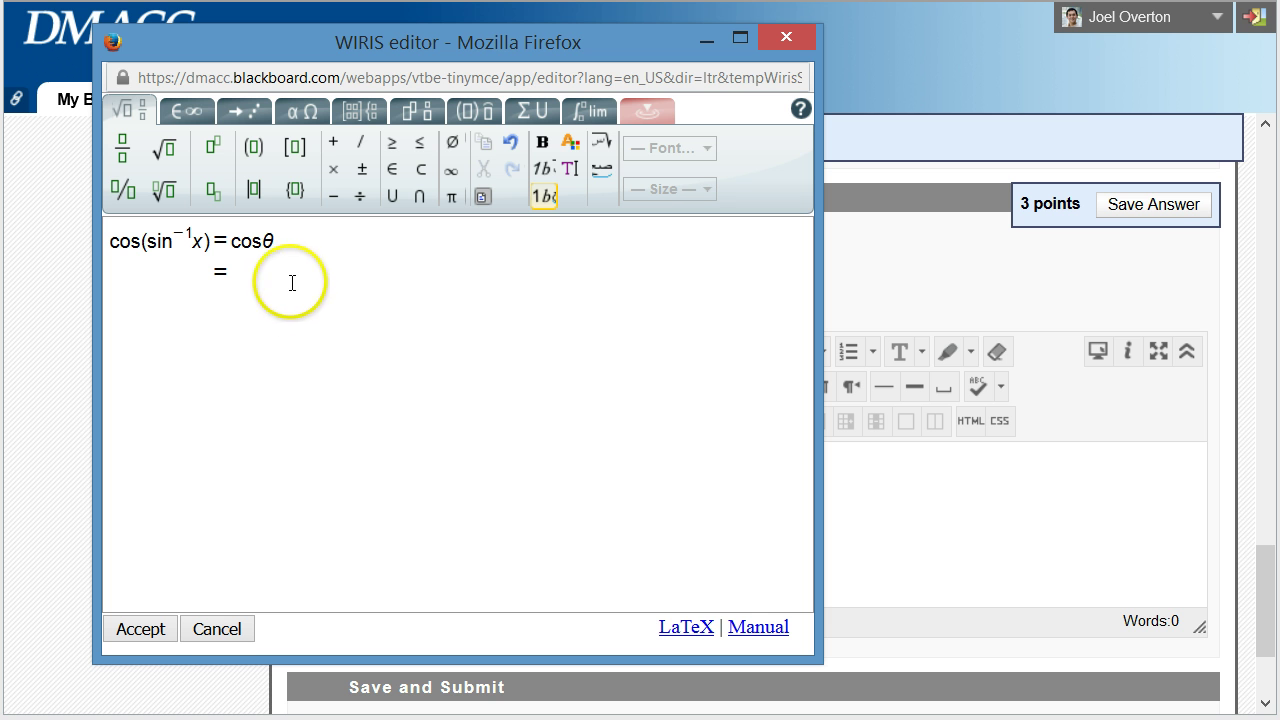
{"action": "left_click", "coordinate": [286, 274]}
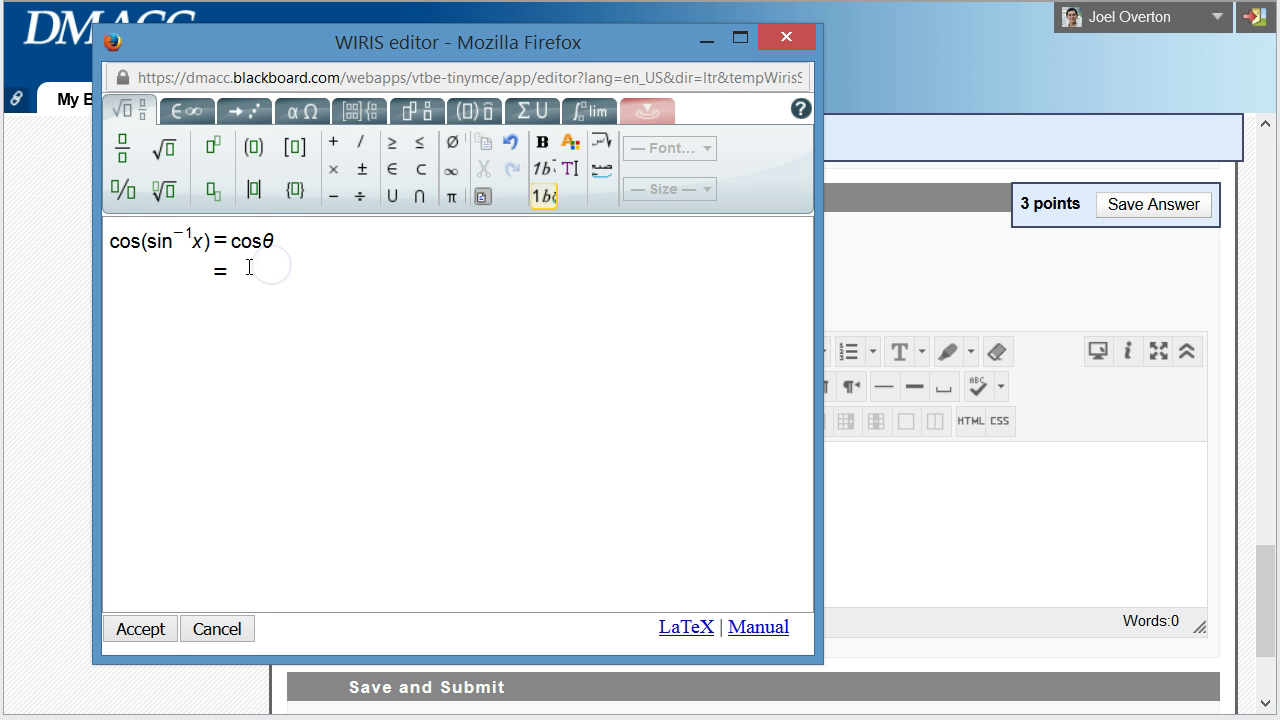
{"action": "left_click", "coordinate": [250, 270]}
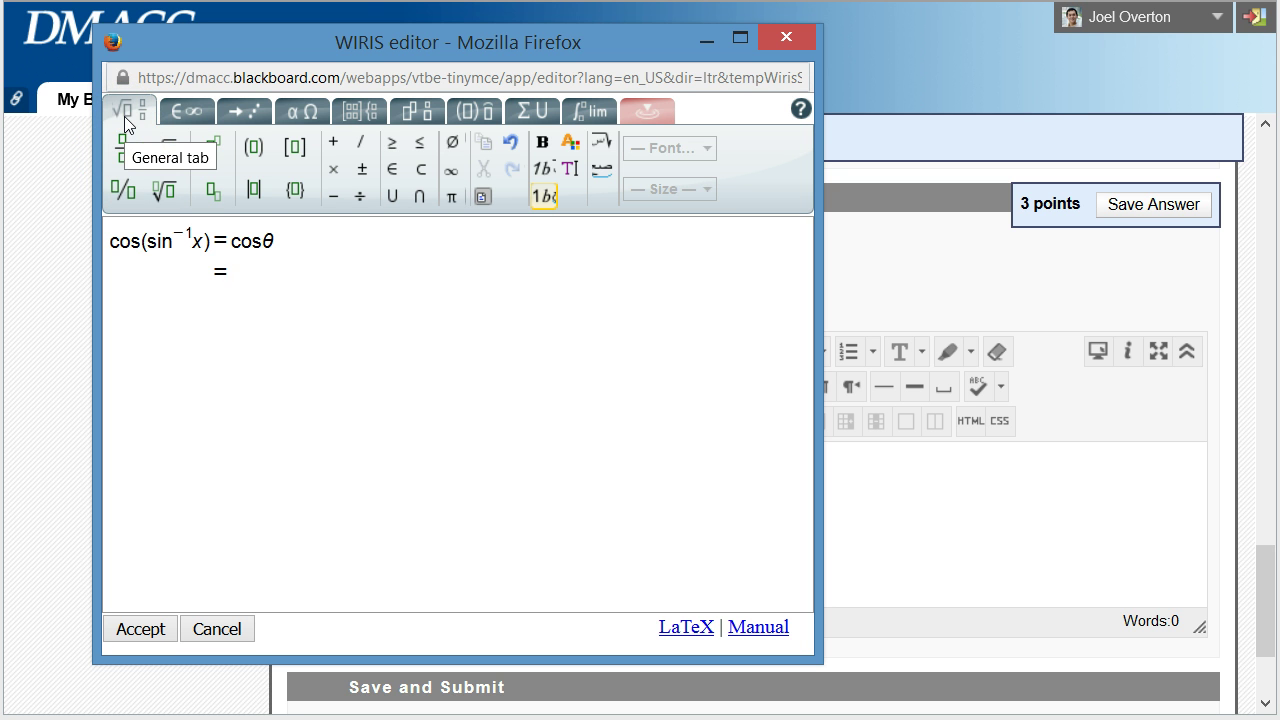
- Build the fraction √(1−x²)/1 after the second-line equals sign
{"action": "left_click", "coordinate": [122, 158]}
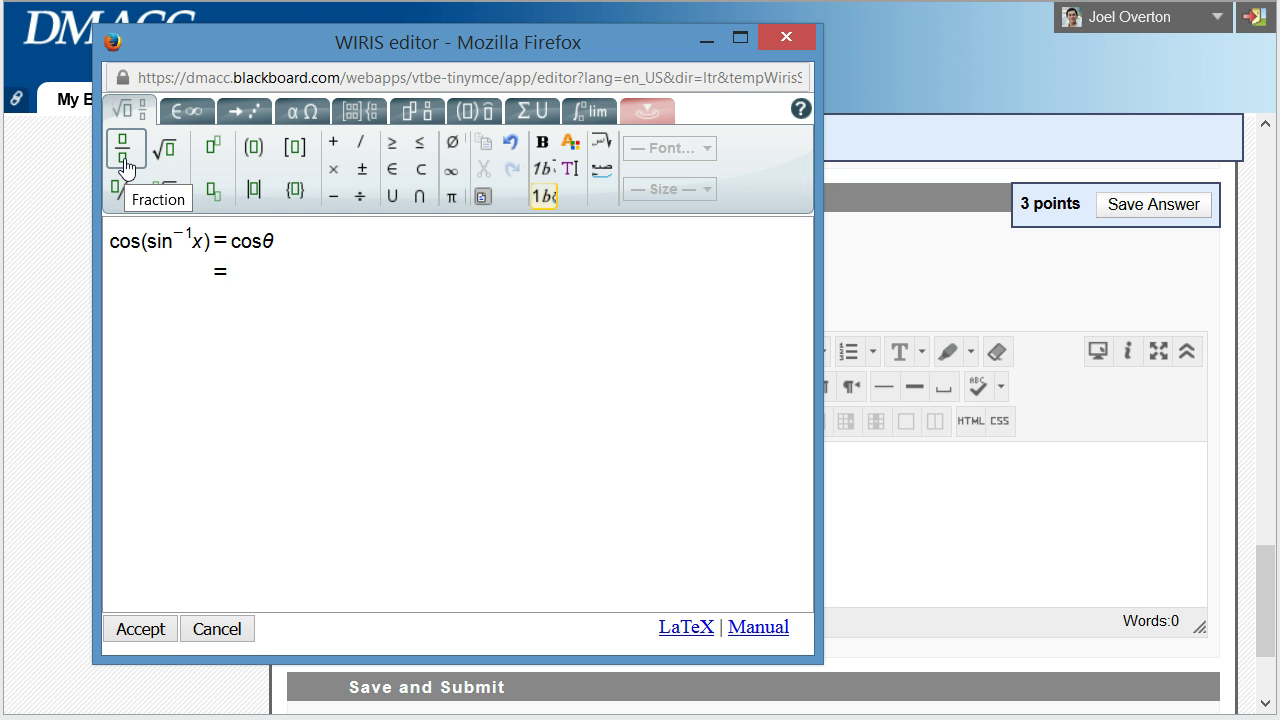
{"action": "left_click", "coordinate": [123, 162]}
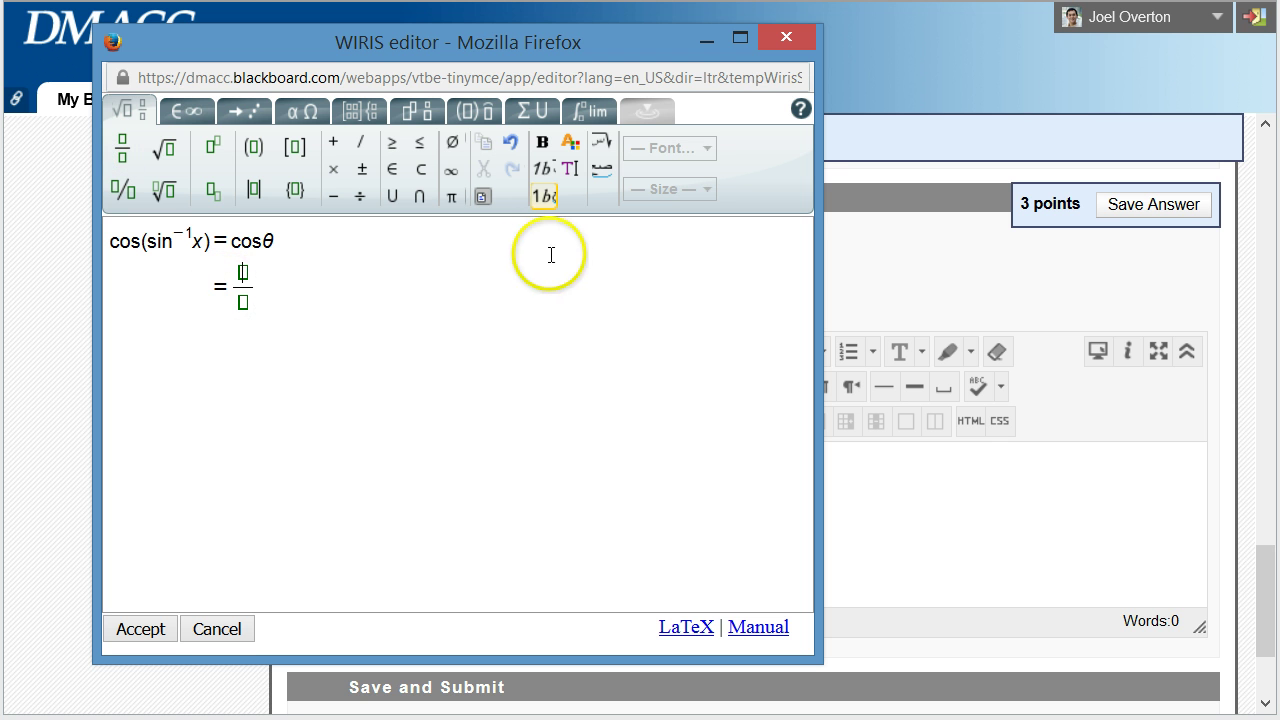
{"action": "left_click", "coordinate": [167, 137]}
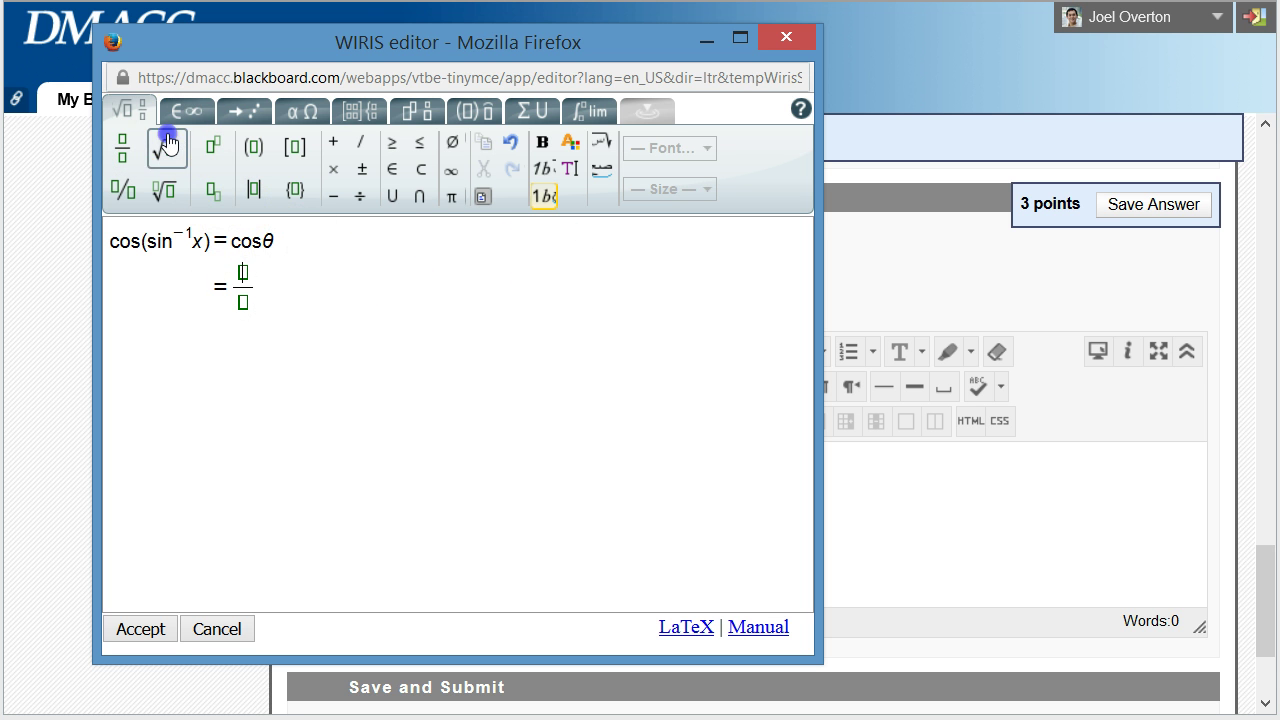
{"action": "type", "text": "1"}
{"action": "type", "text": "-x"}
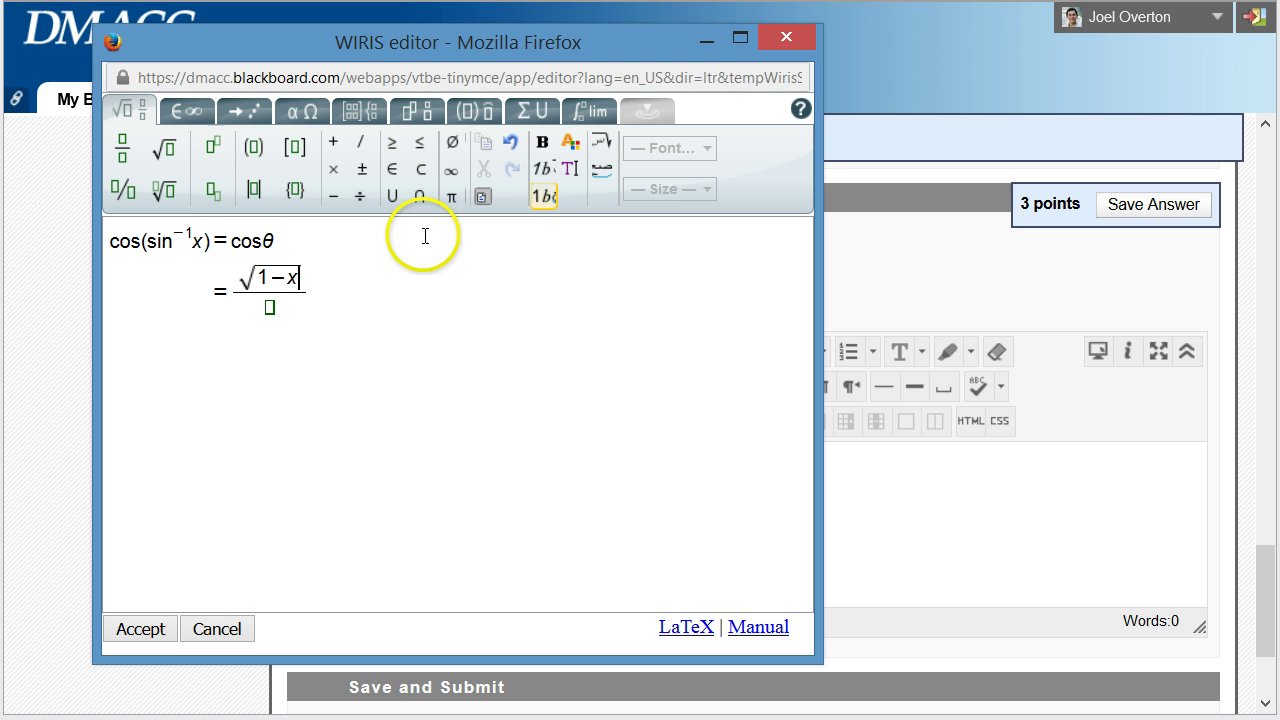
{"action": "left_click", "coordinate": [210, 160]}
{"action": "type", "text": "2"}
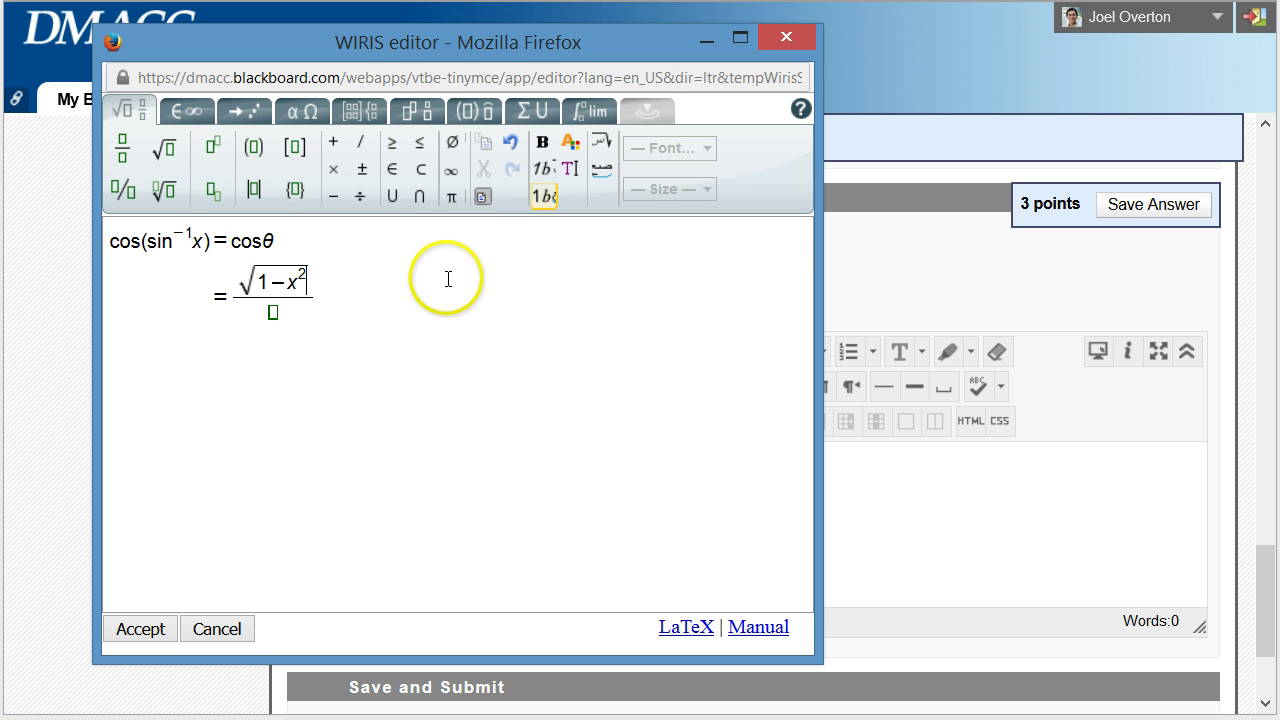
{"action": "left_click", "coordinate": [270, 315]}
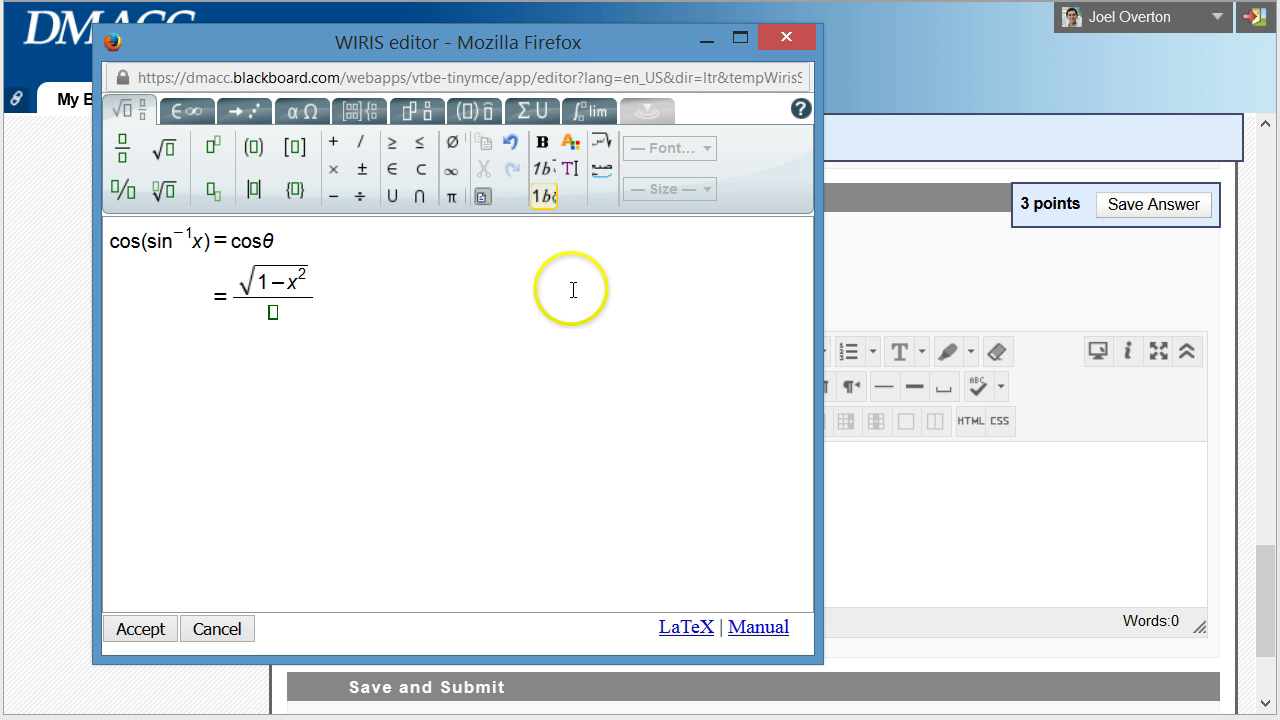
{"action": "type", "text": "1"}
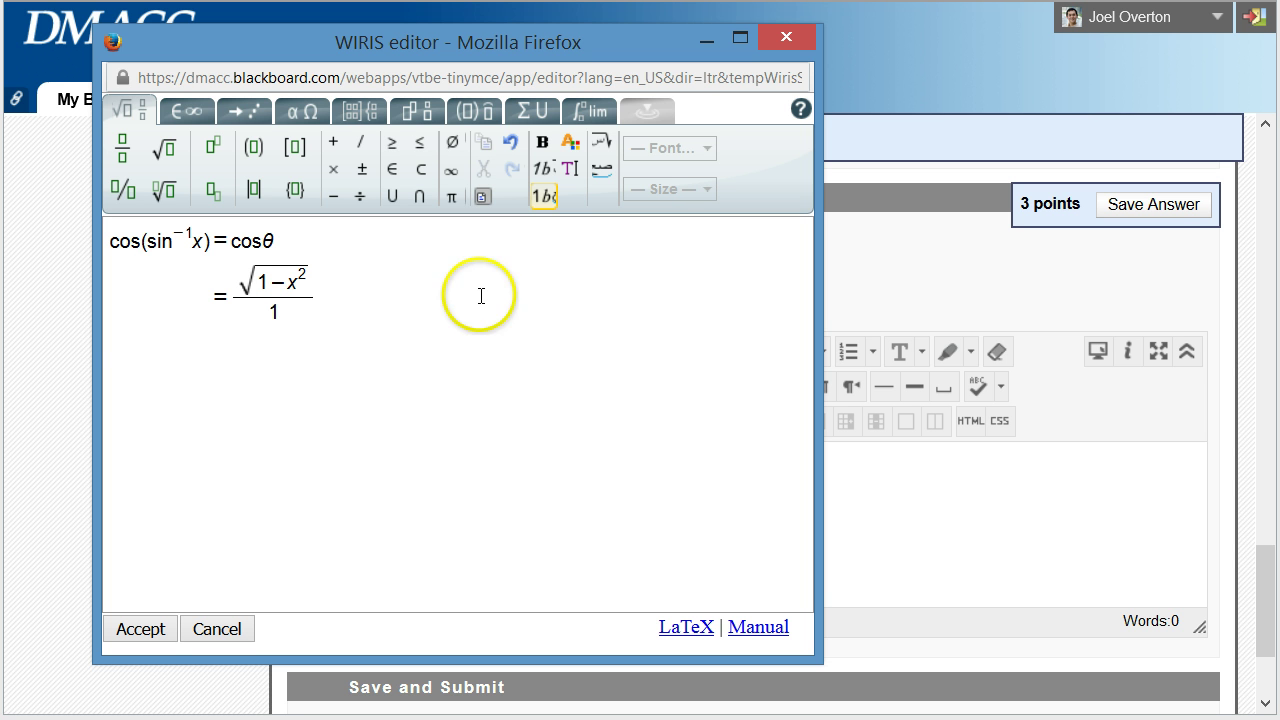
{"action": "left_click", "coordinate": [478, 293]}
- Write the indented third line '= √(1−x²)', with x squared under the root
{"action": "key", "text": "space"}
{"action": "key", "text": "space"}
{"action": "key", "text": "space"}
{"action": "key", "text": "space"}
{"action": "key", "text": "space"}
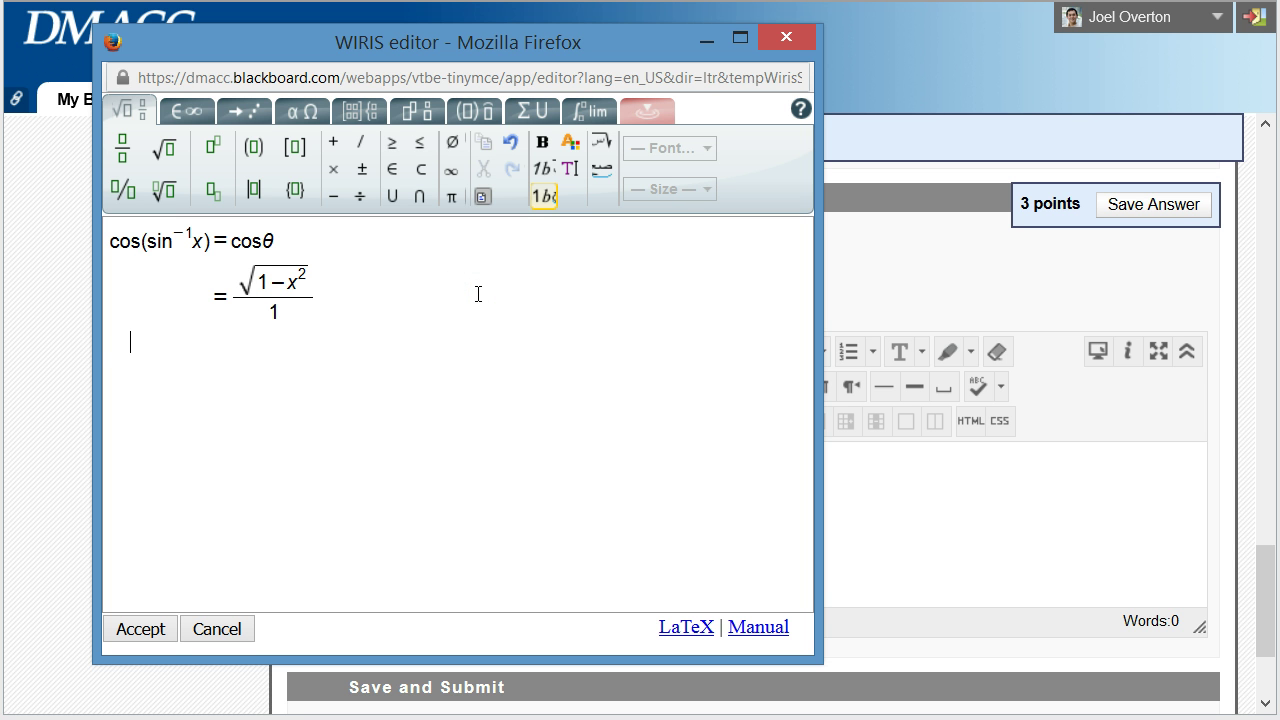
{"action": "key", "text": "space"}
{"action": "key", "text": "space"}
{"action": "key", "text": "space"}
{"action": "key", "text": "space"}
{"action": "key", "text": "space"}
{"action": "key", "text": "space"}
{"action": "key", "text": "space"}
{"action": "key", "text": "space"}
{"action": "type", "text": "-"}
{"action": "key", "text": "BackSpace"}
{"action": "type", "text": "="}
{"action": "left_click", "coordinate": [163, 150]}
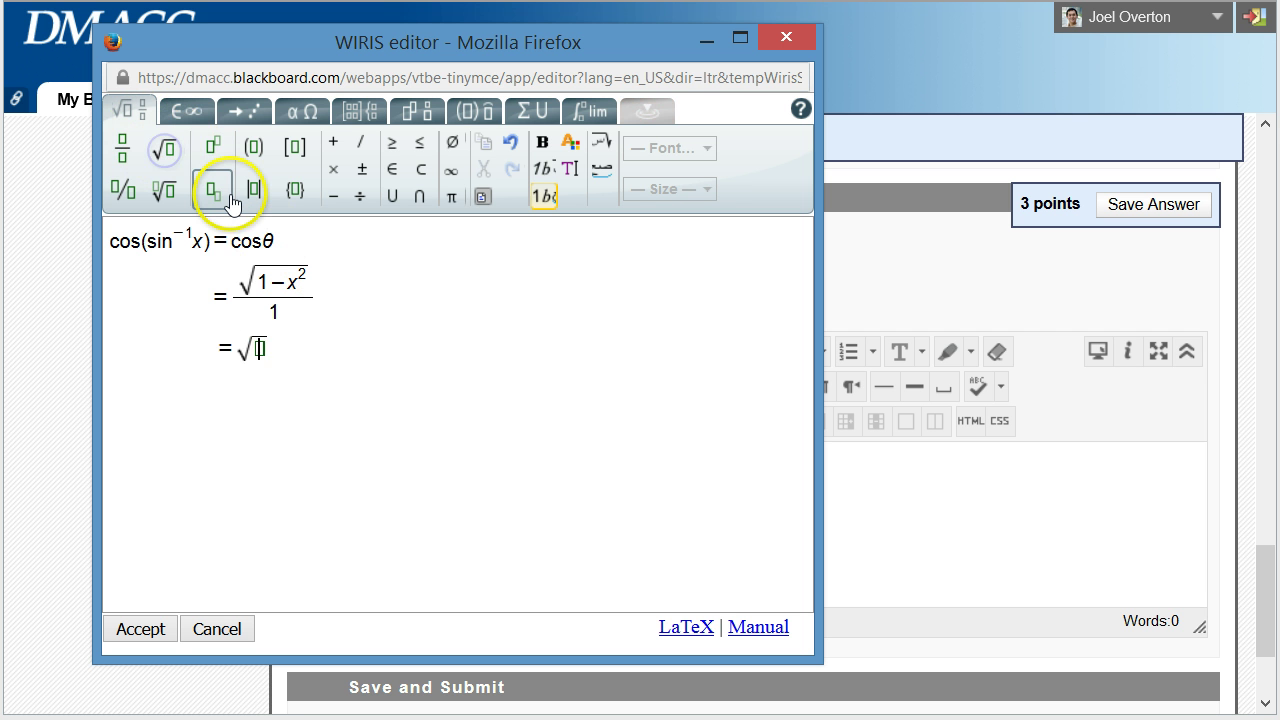
{"action": "type", "text": "1-x"}
{"action": "left_click", "coordinate": [214, 147]}
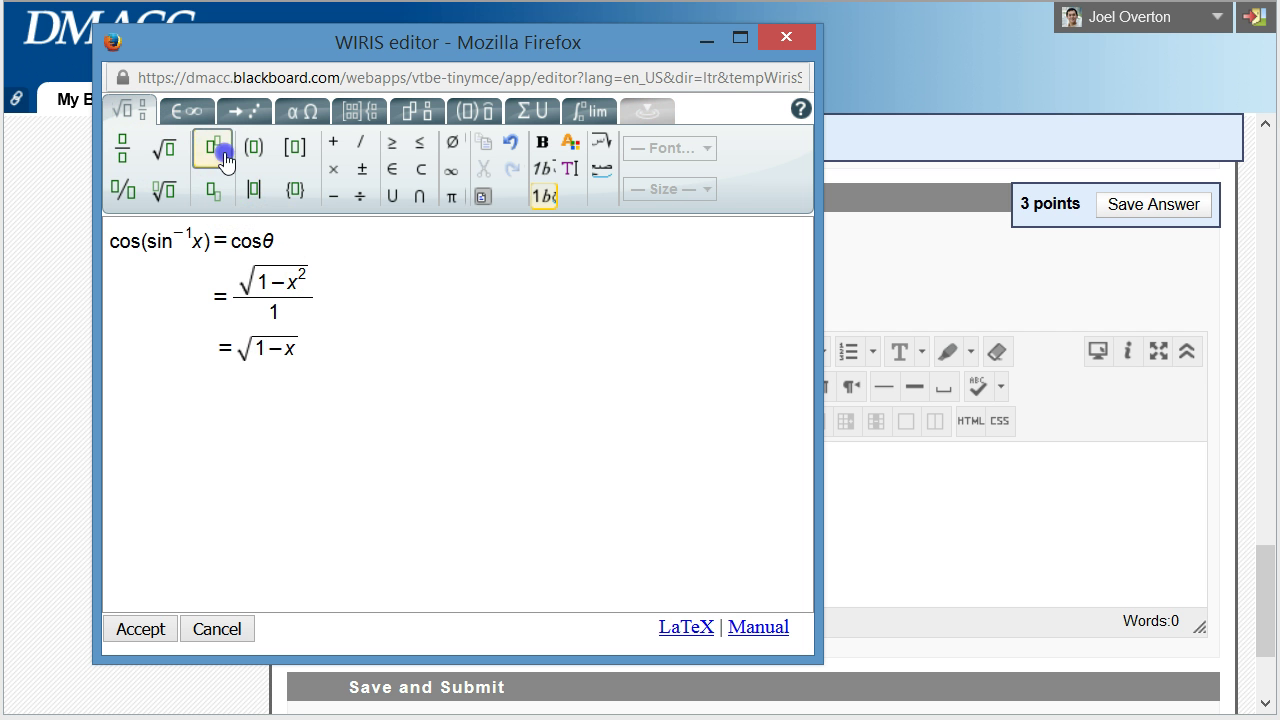
{"action": "type", "text": "2"}
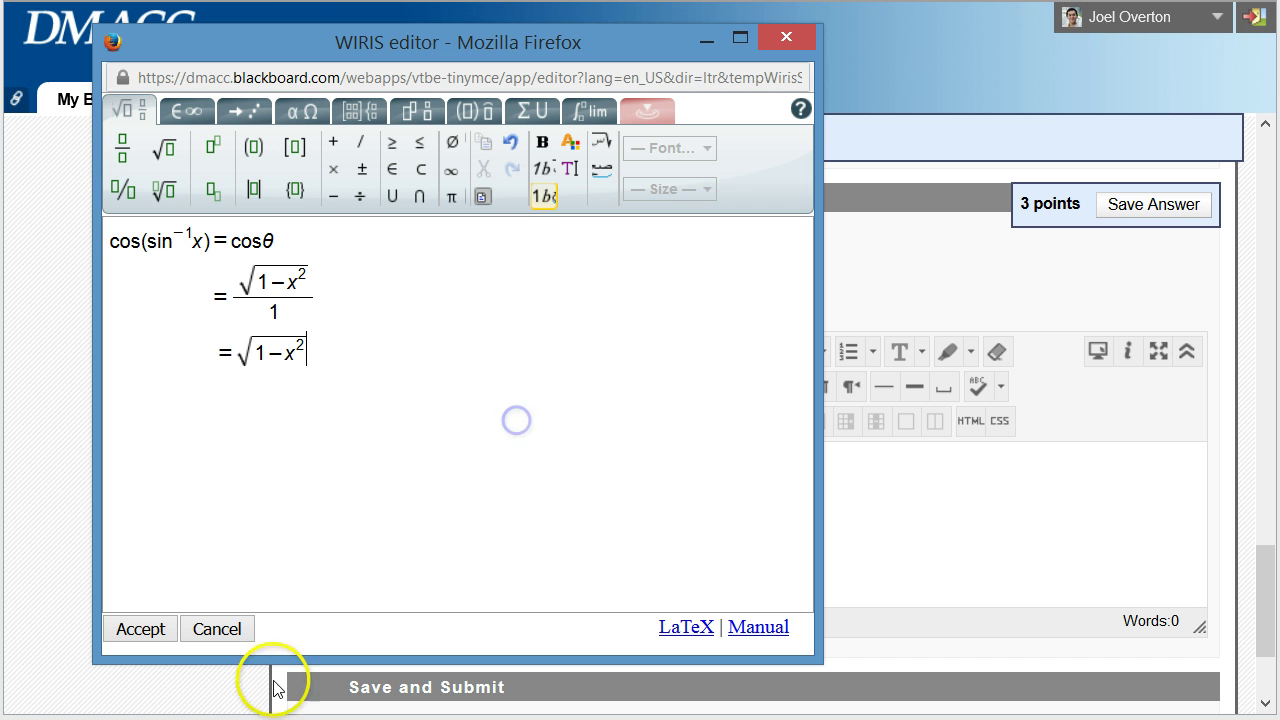
- Accept the three-line formula into the Question 5 answer and save the answer
{"action": "left_click", "coordinate": [154, 631]}
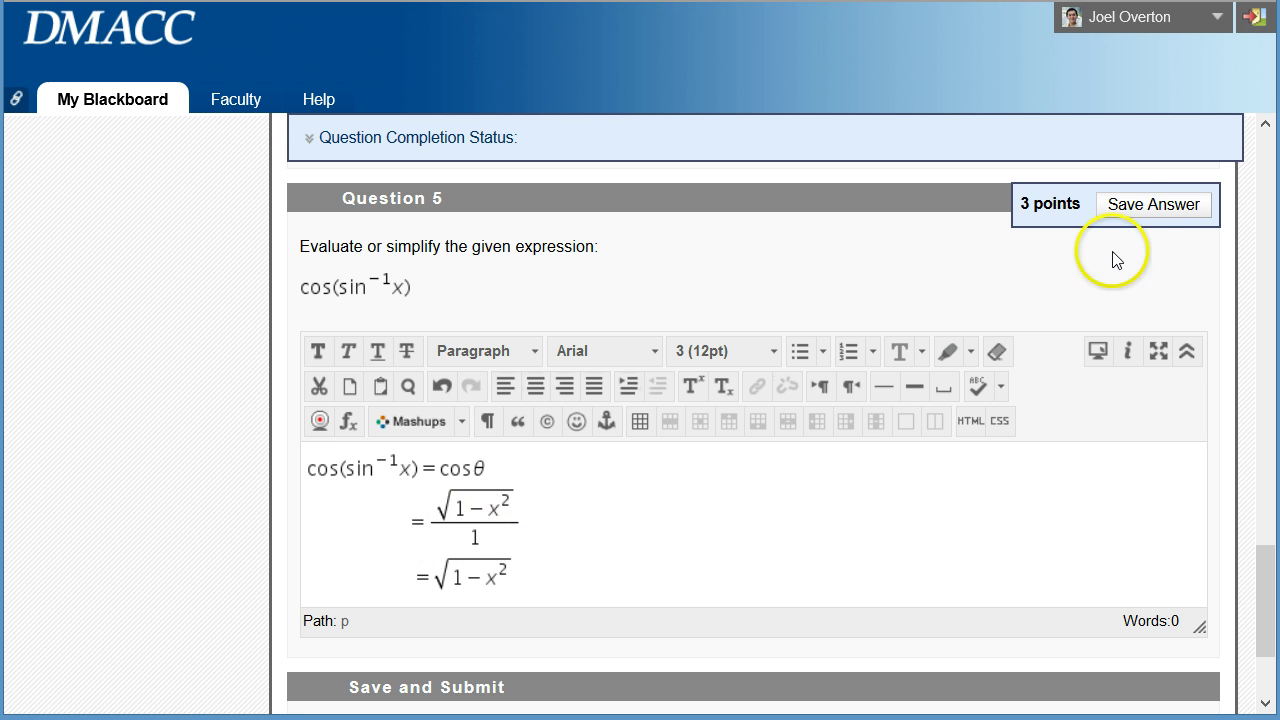
{"action": "left_click", "coordinate": [1130, 210]}
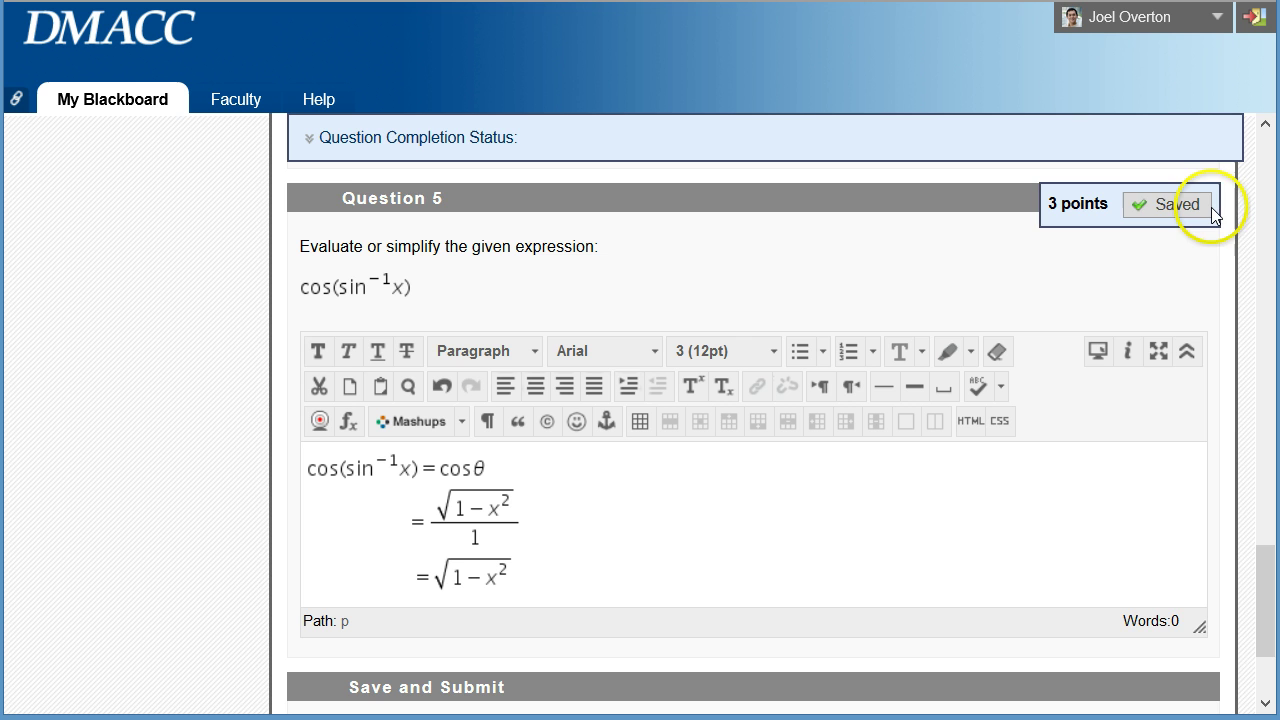
{"action": "scroll", "coordinate": [823, 562], "scroll_direction": "down", "scroll_amount": 1}
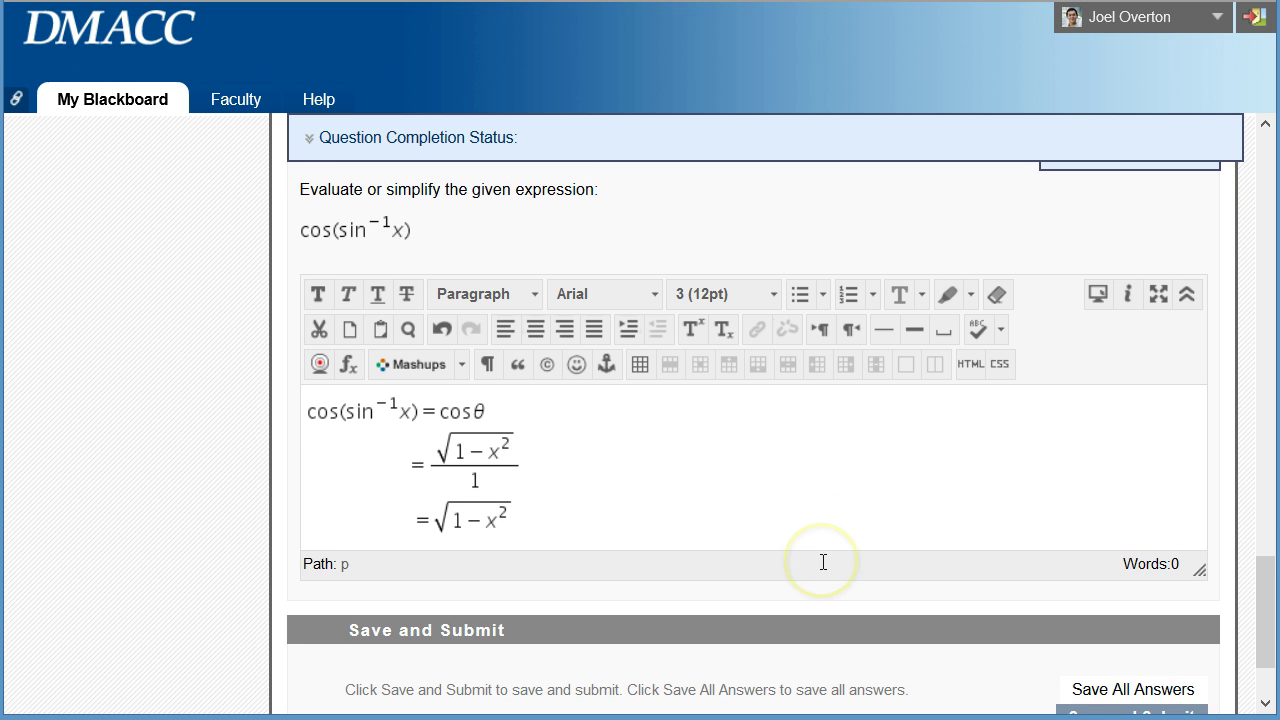
{"action": "scroll", "coordinate": [823, 562], "scroll_direction": "up", "scroll_amount": 1}
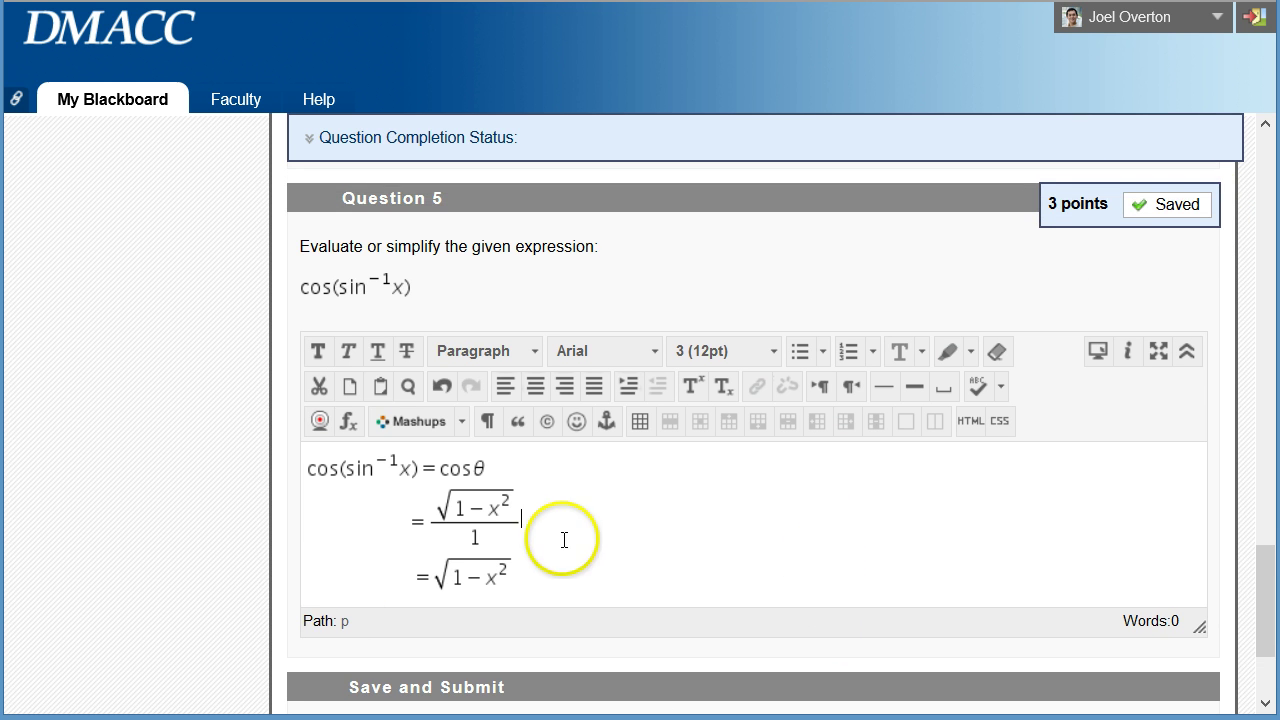
{"action": "left_click", "coordinate": [428, 515]}
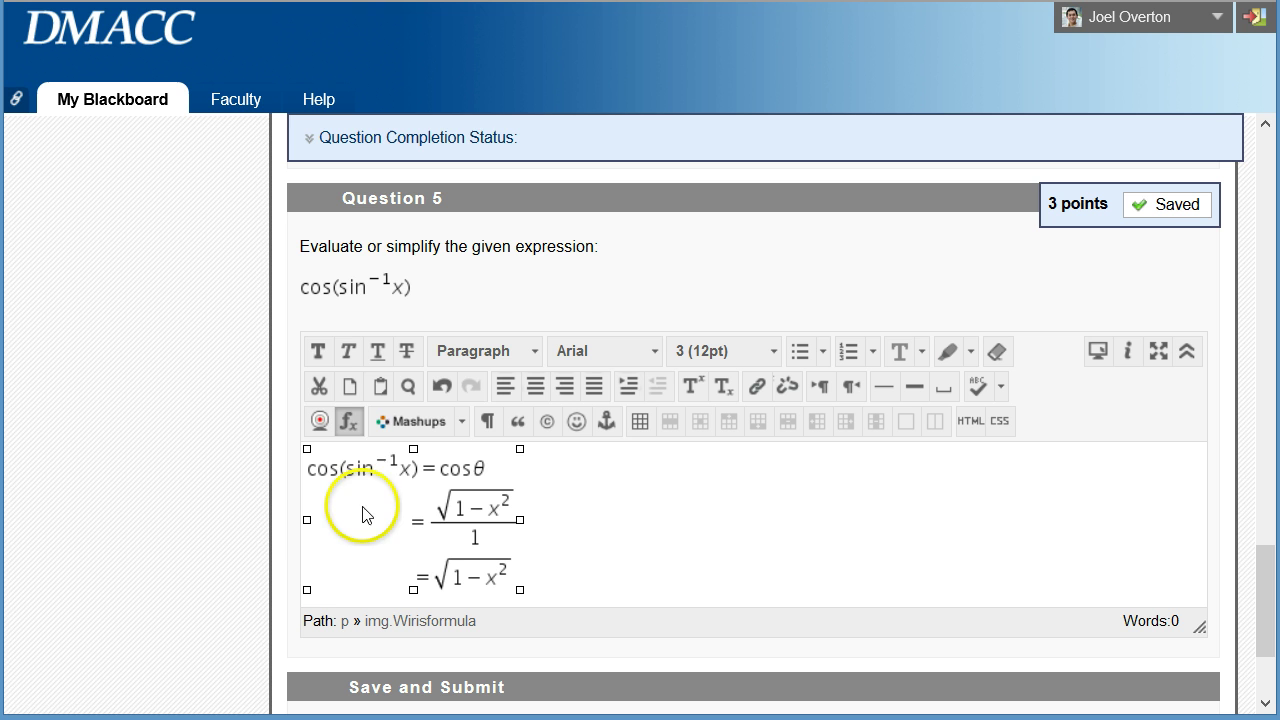
{"action": "left_click", "coordinate": [350, 422]}
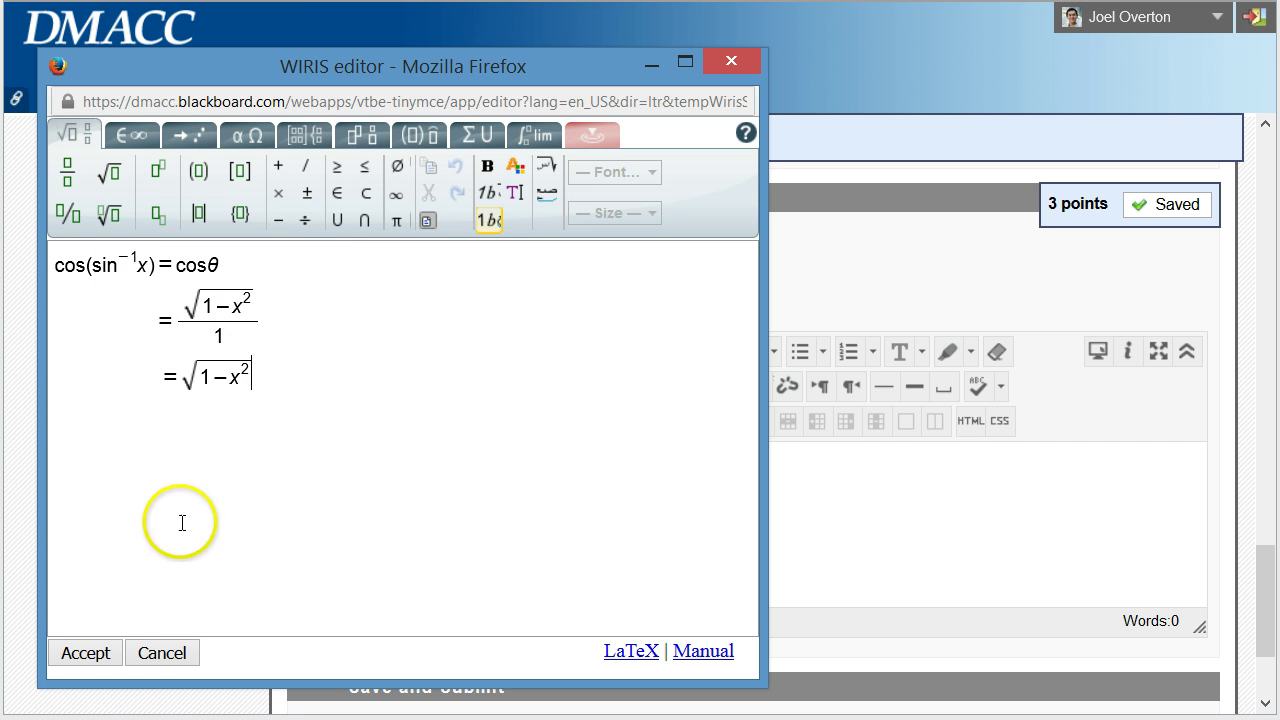
{"action": "left_click", "coordinate": [88, 653]}
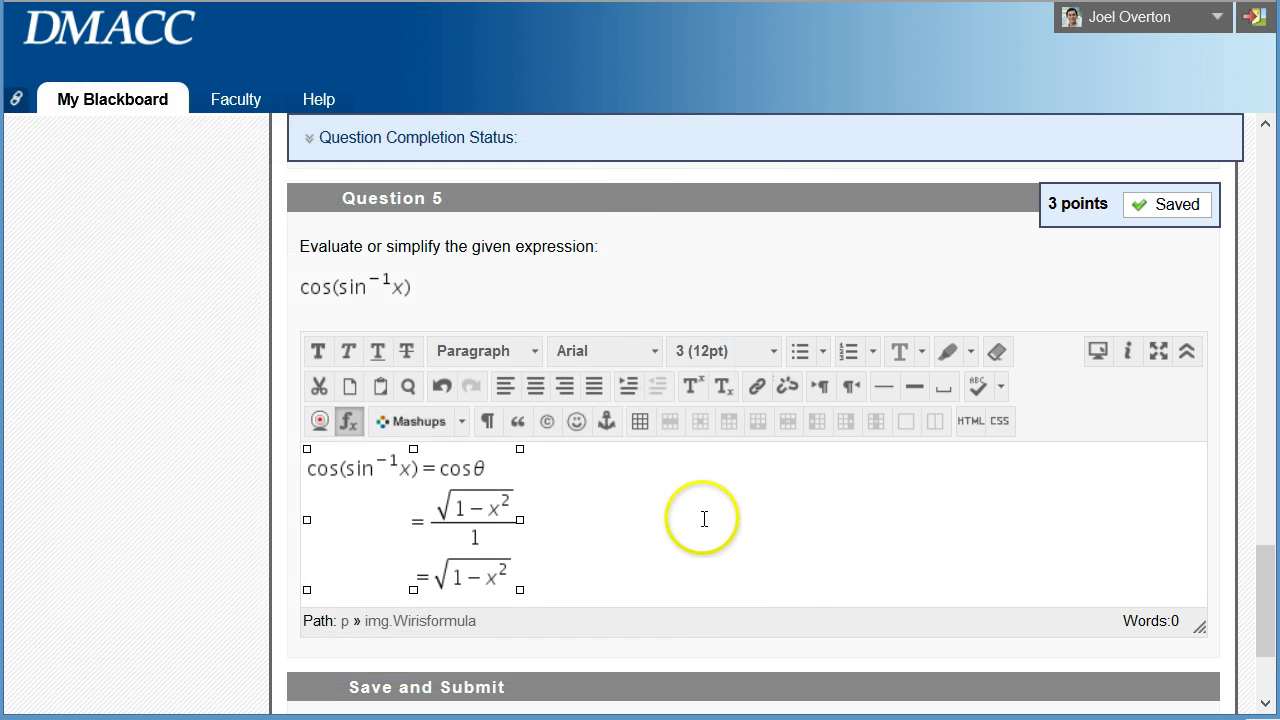